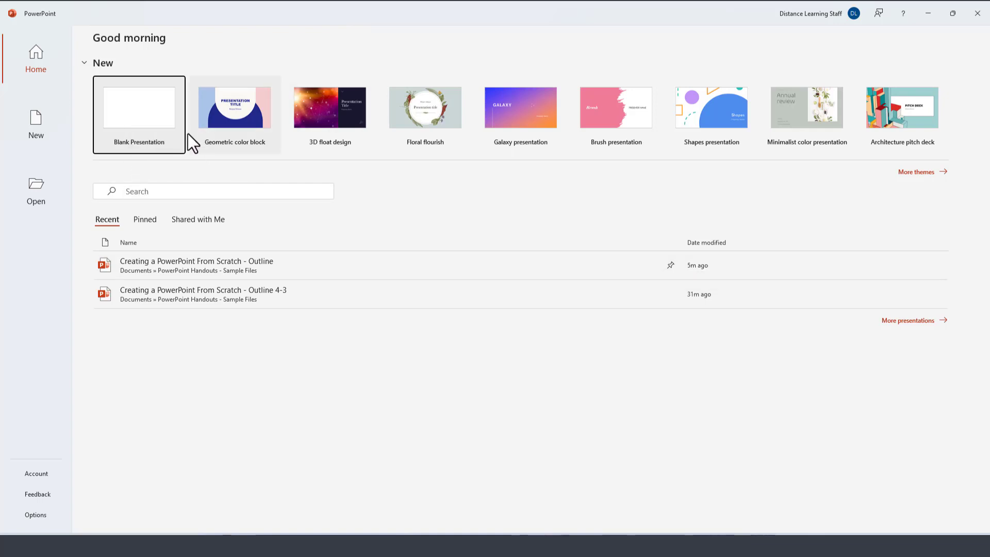
Create a new blank presentation and glance at the File menu before returning to the slide
click(140, 107)
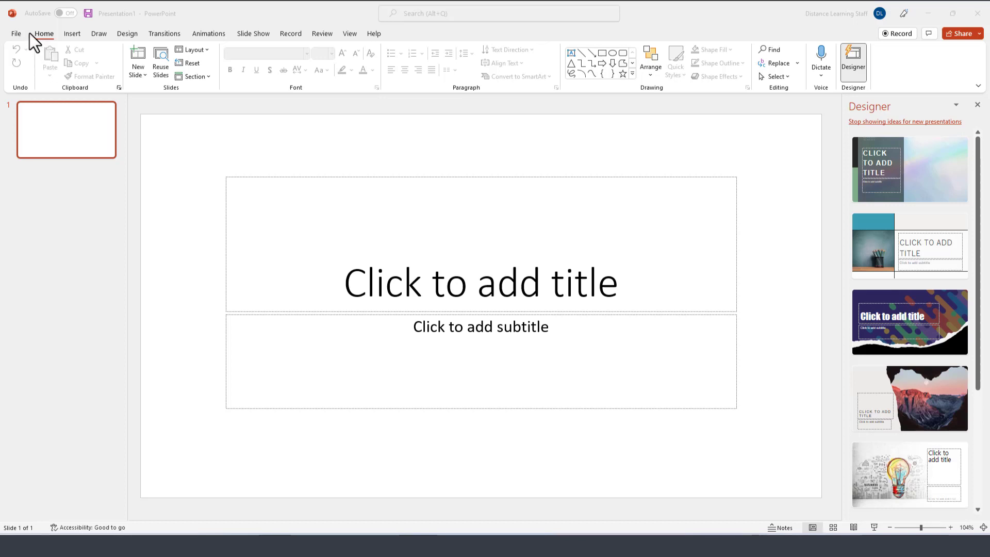
click(16, 36)
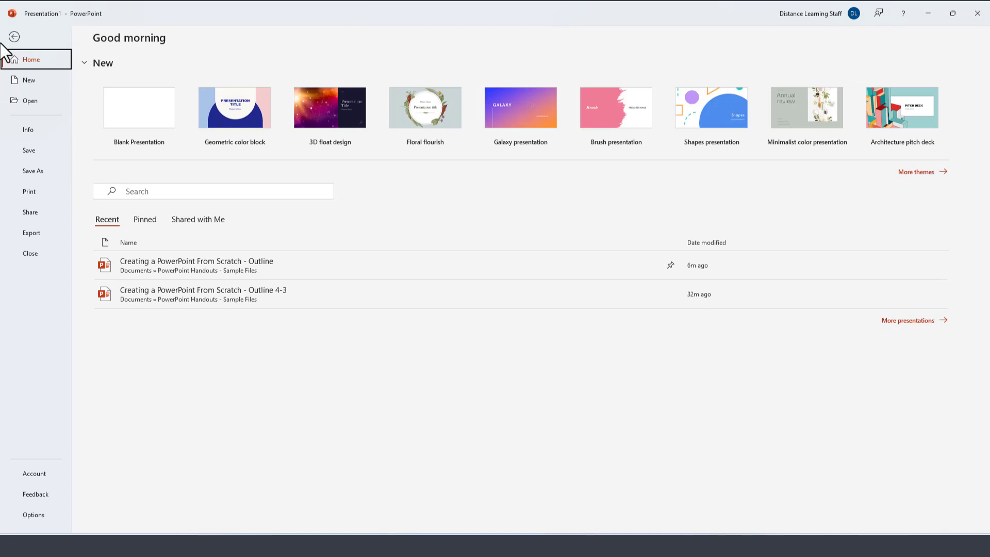
click(14, 36)
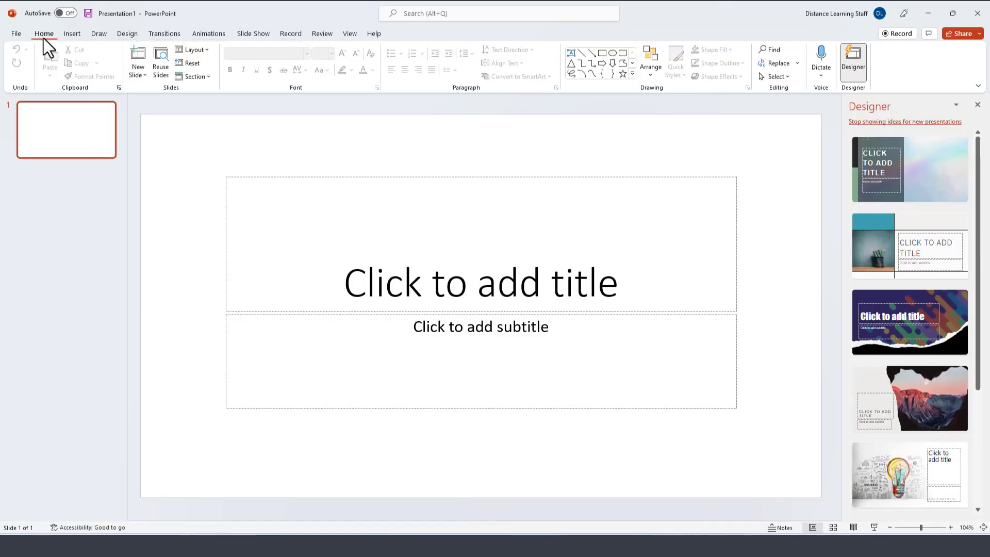
Browse the Insert, Draw, Design, Transitions, Animations, Slide Show, Record and Review tabs, ending on Home
click(72, 35)
click(98, 34)
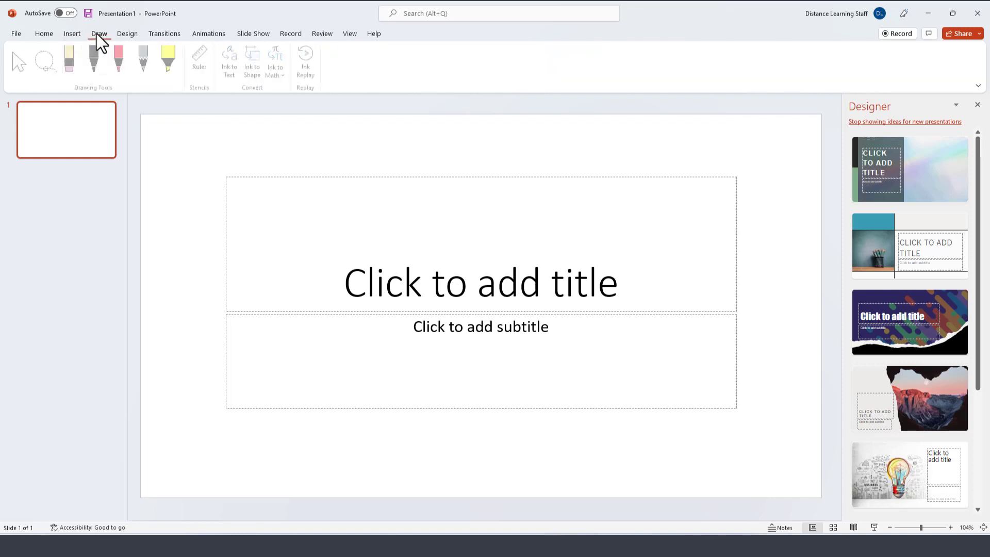
click(130, 34)
click(165, 35)
click(204, 35)
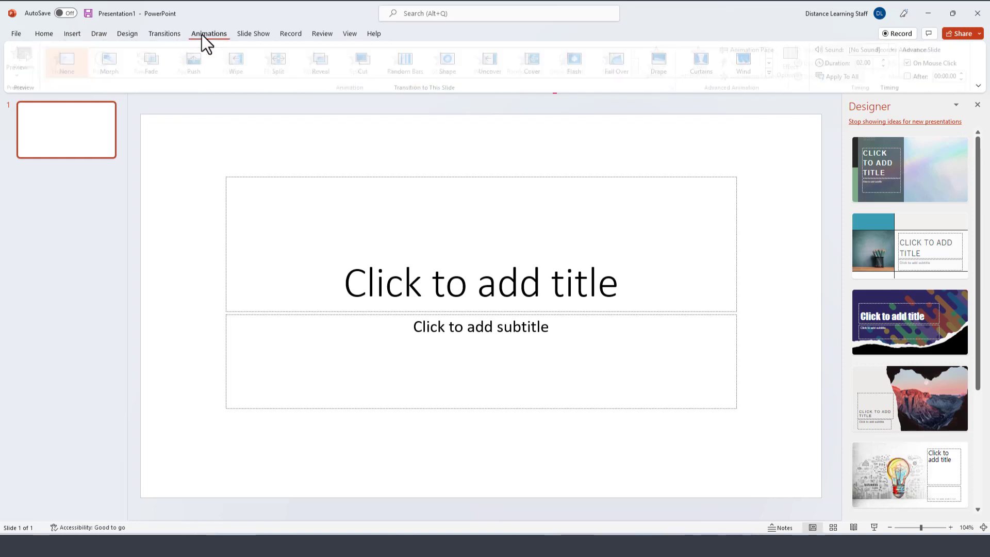
click(261, 34)
click(292, 33)
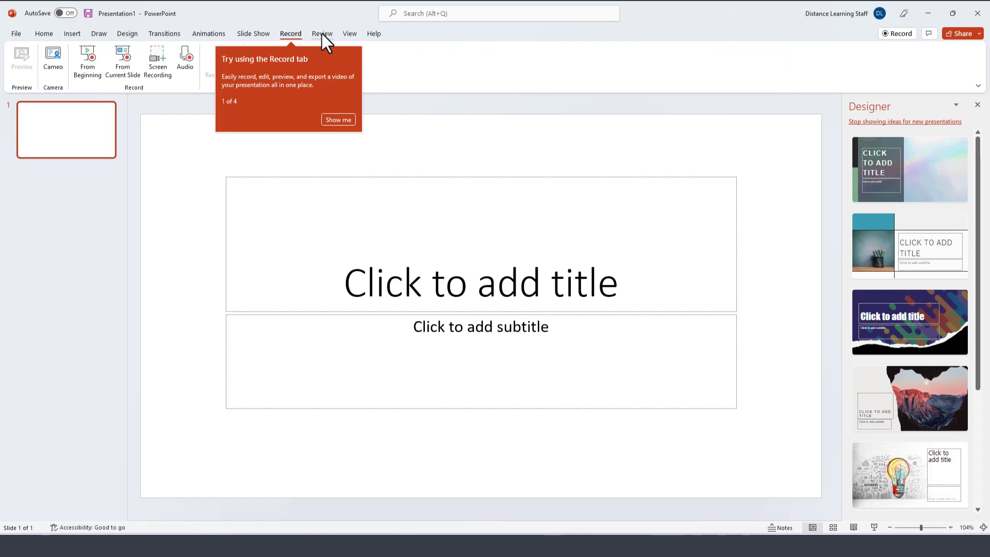
click(325, 34)
click(46, 36)
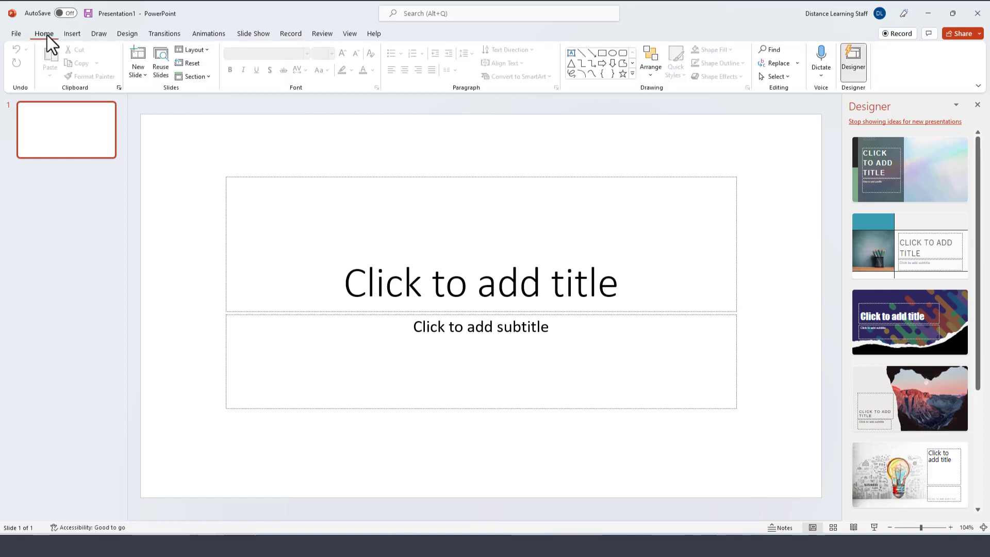
click(73, 35)
click(43, 35)
click(71, 35)
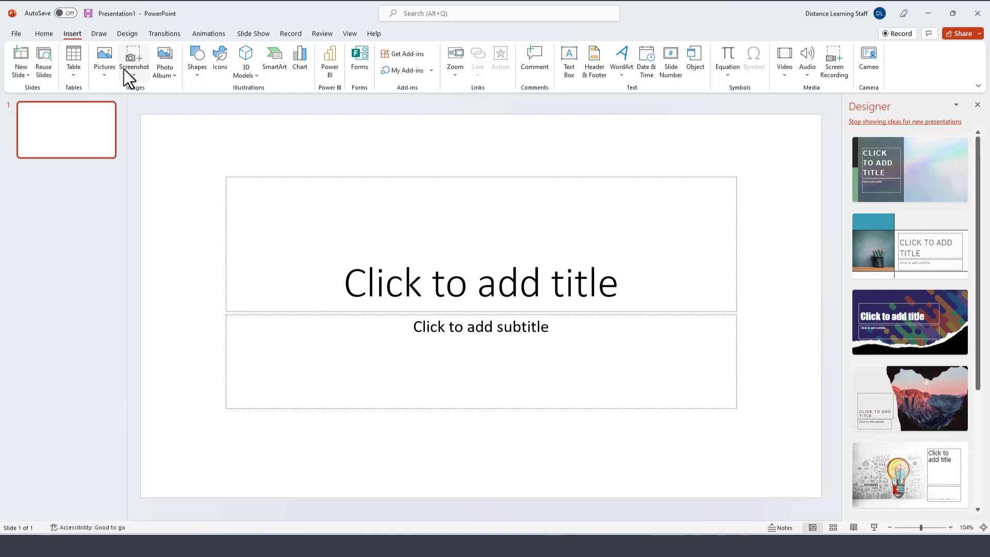
click(100, 35)
click(71, 34)
click(46, 35)
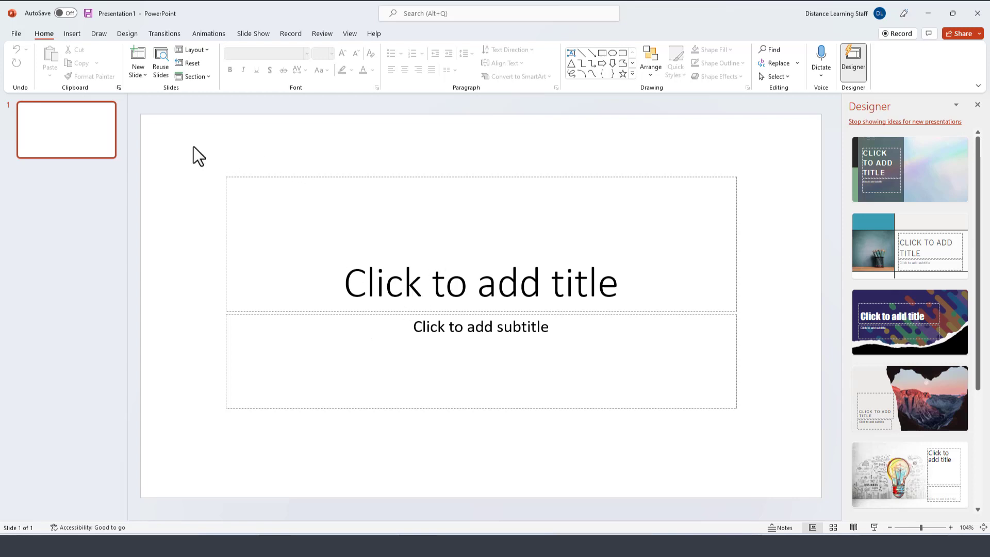
click(73, 34)
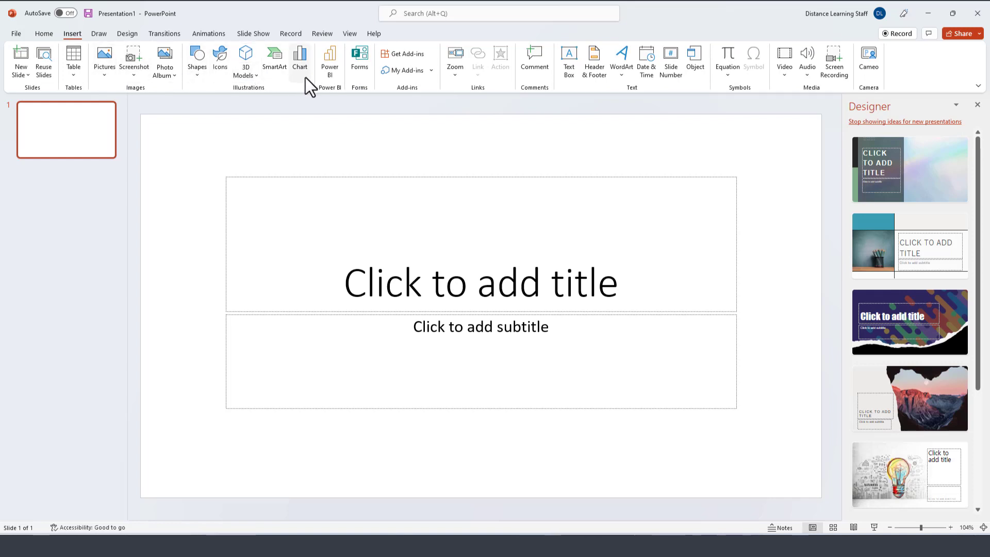
click(100, 38)
click(128, 34)
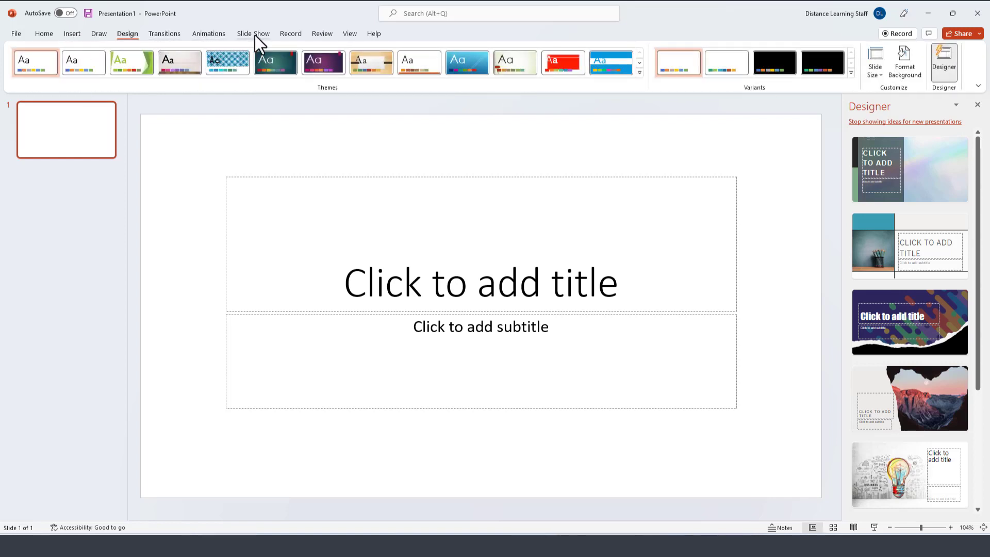
scroll(228, 40, up, 3)
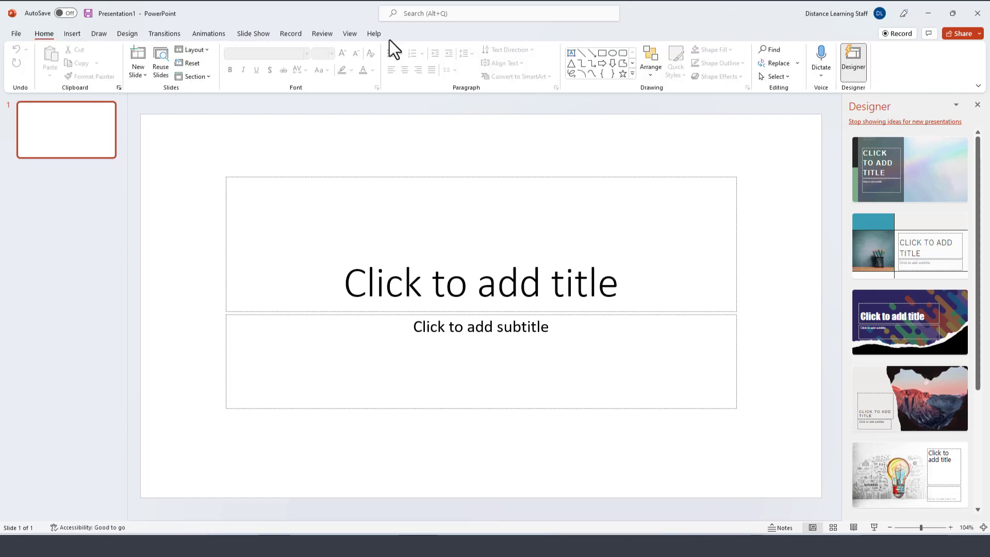
click(420, 17)
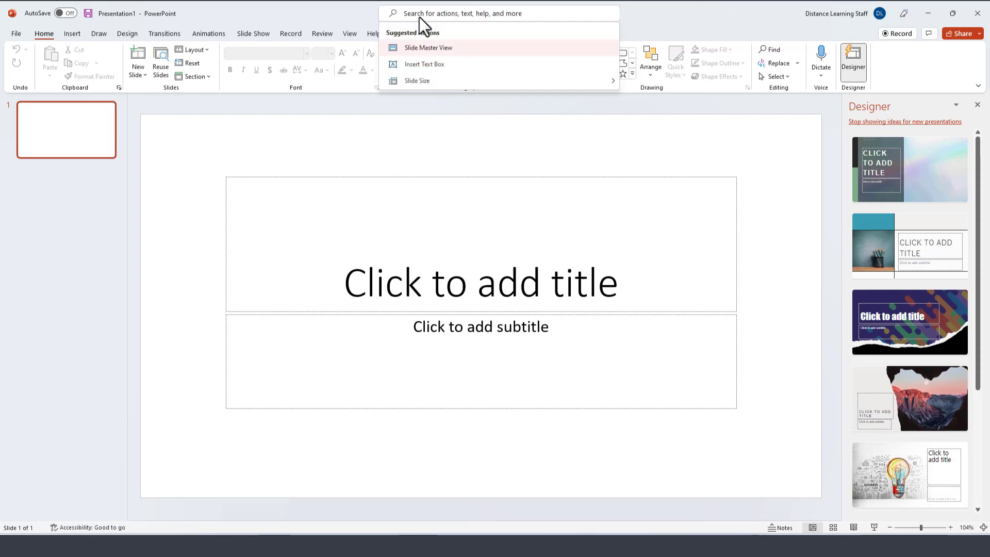
text(animation)
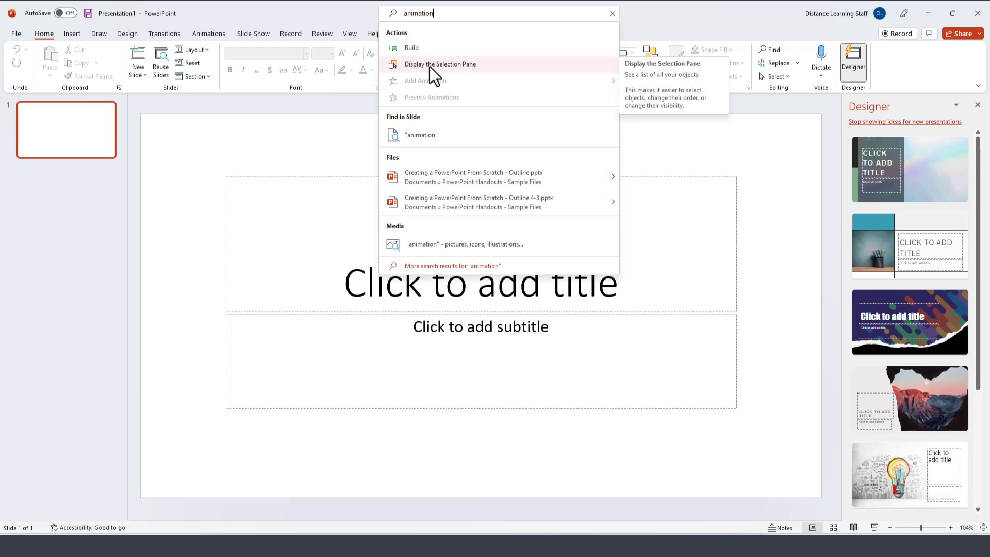
click(429, 67)
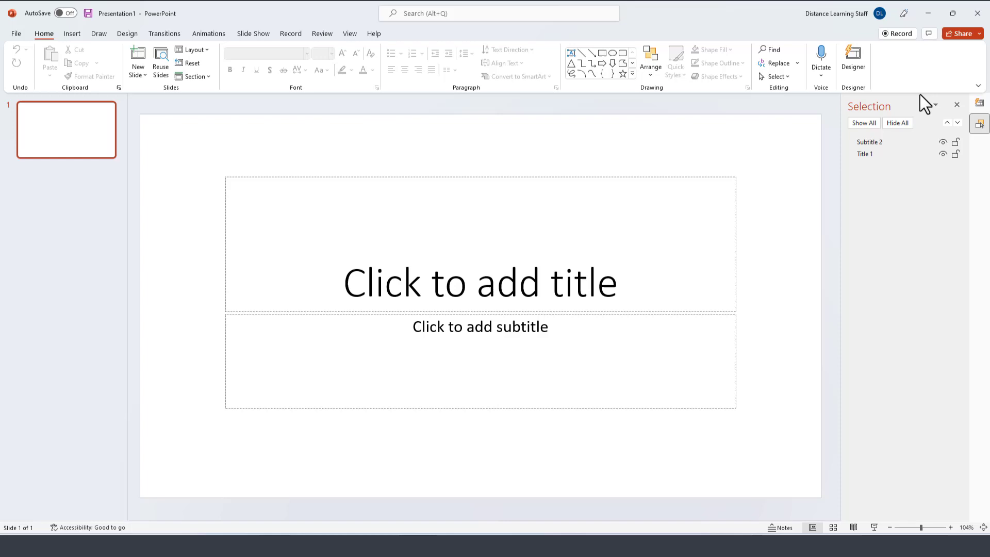
click(956, 105)
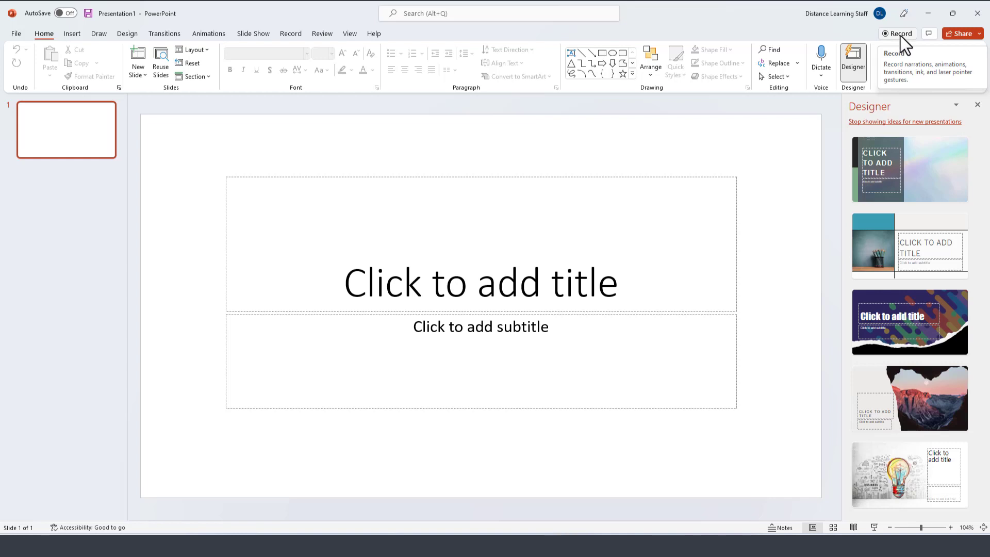
click(979, 34)
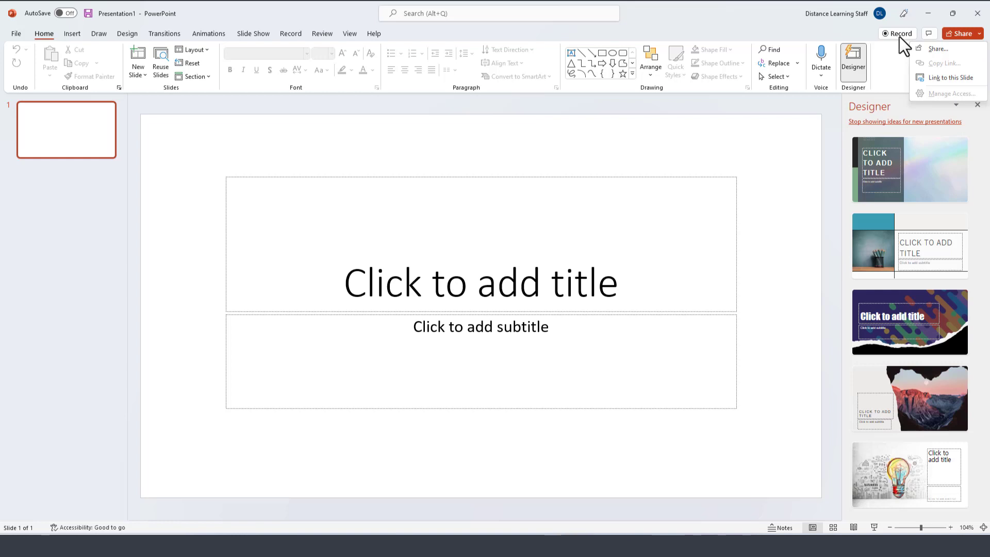
click(819, 203)
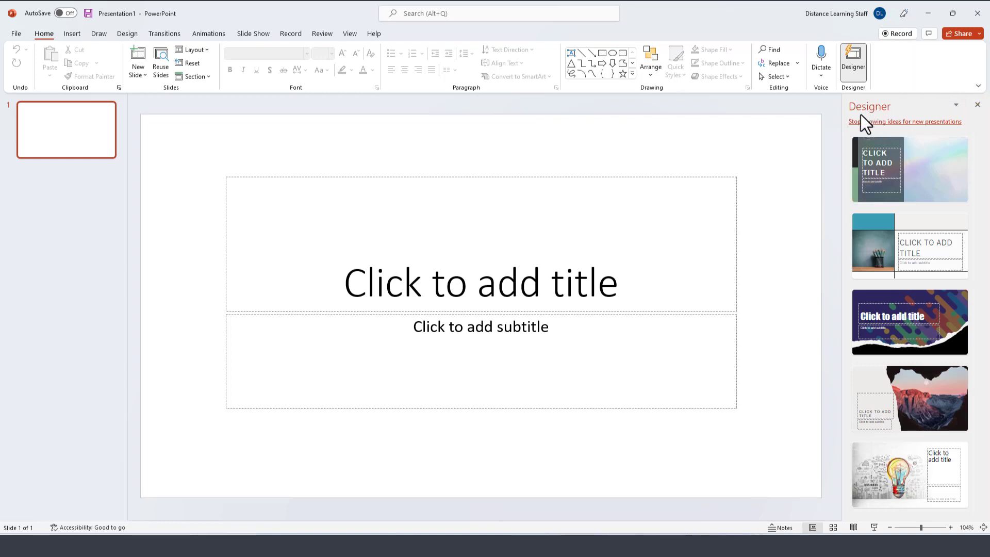
click(979, 105)
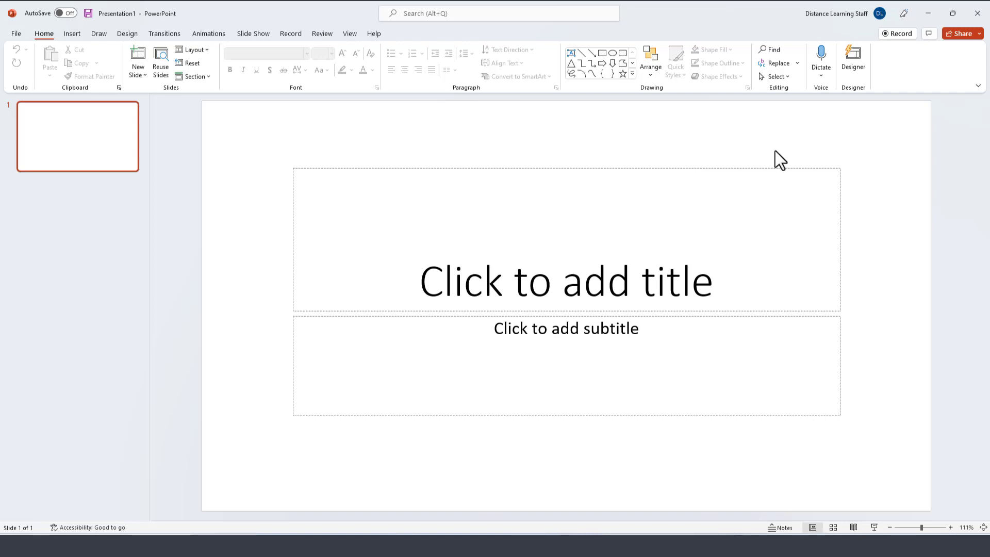
click(850, 63)
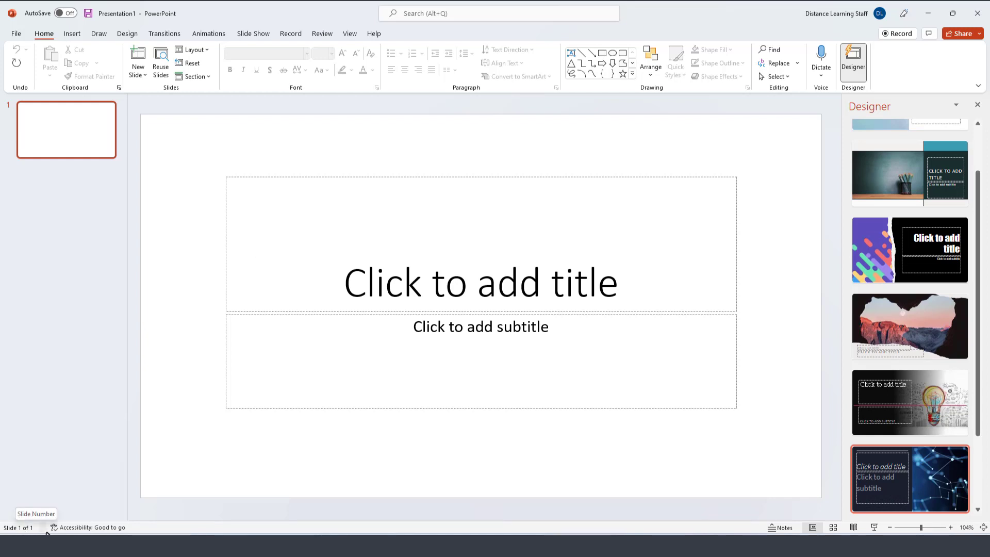
Run the accessibility check and step through its tour tips
click(109, 529)
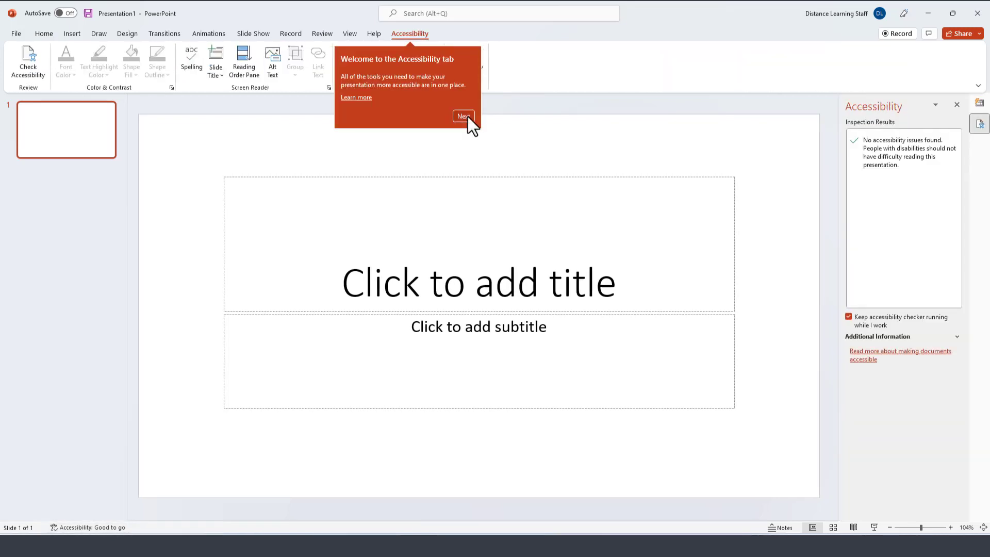
click(467, 117)
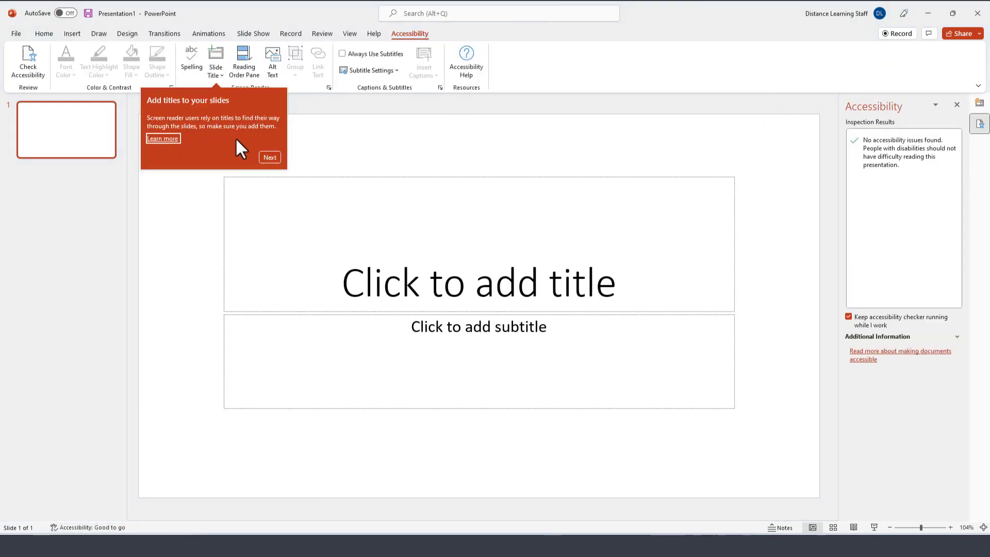
click(267, 157)
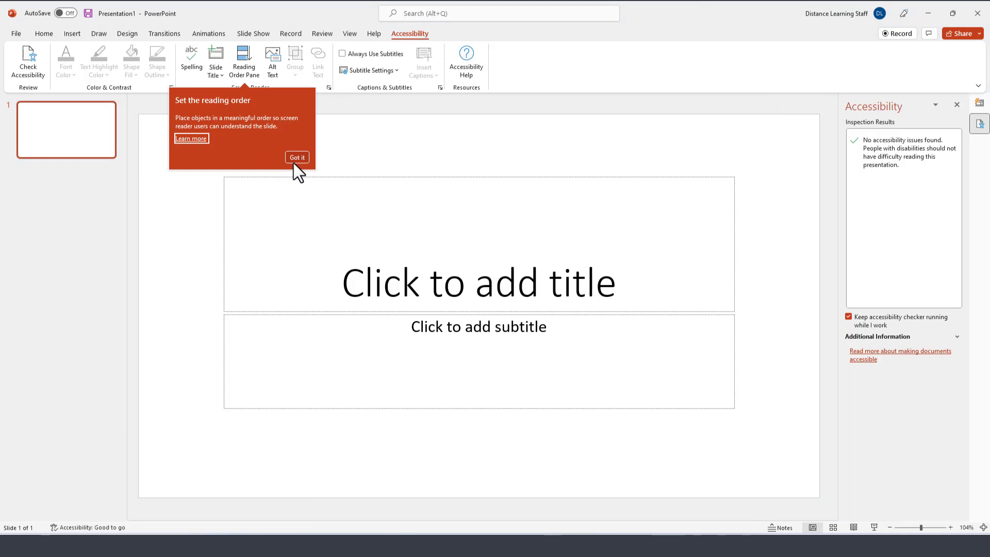
click(294, 160)
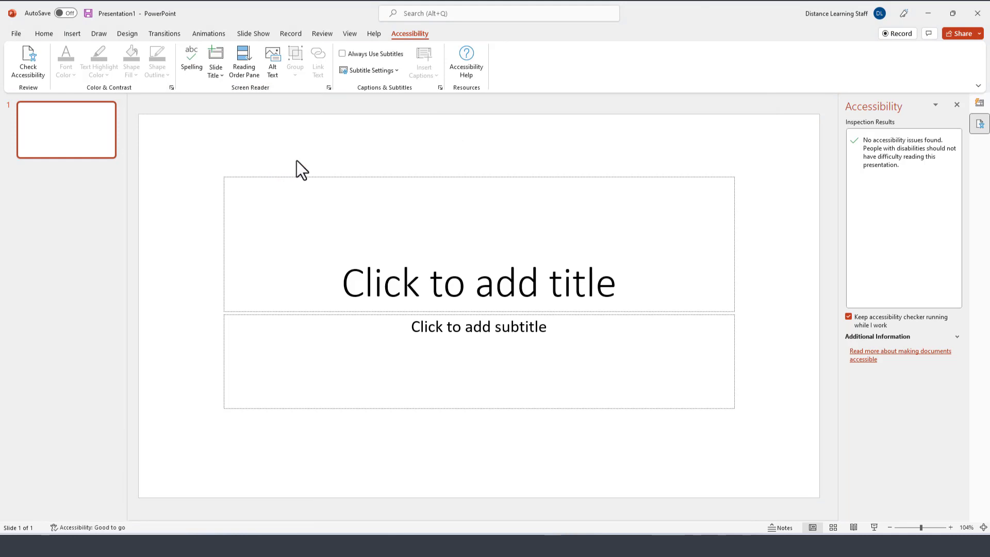
Toggle the speaker notes and outline view, then select slide 1
click(780, 528)
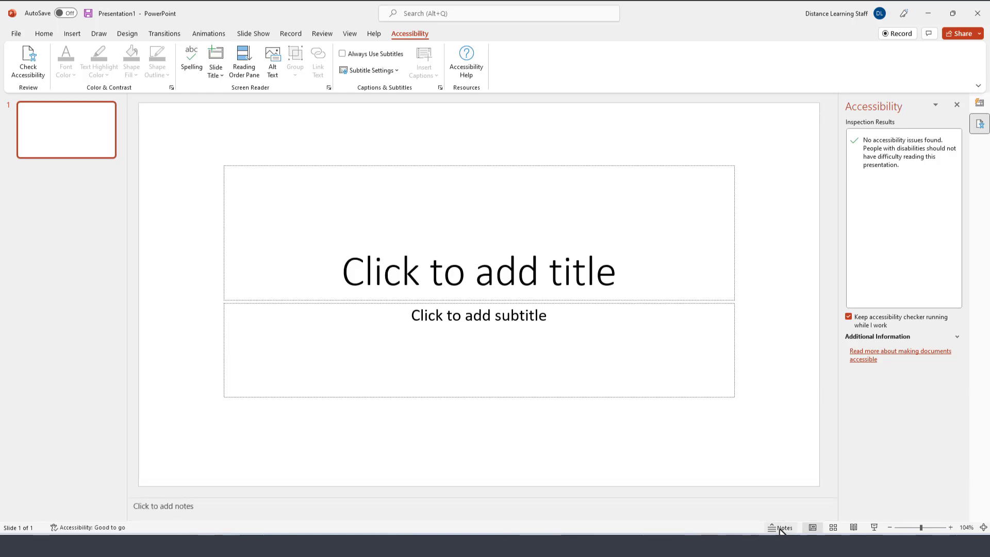
click(781, 528)
click(780, 528)
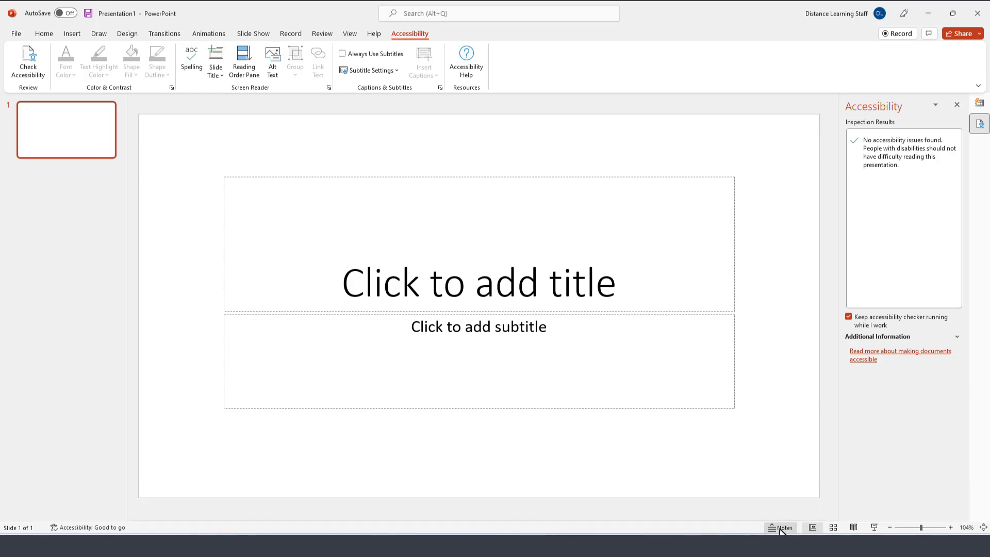
click(812, 528)
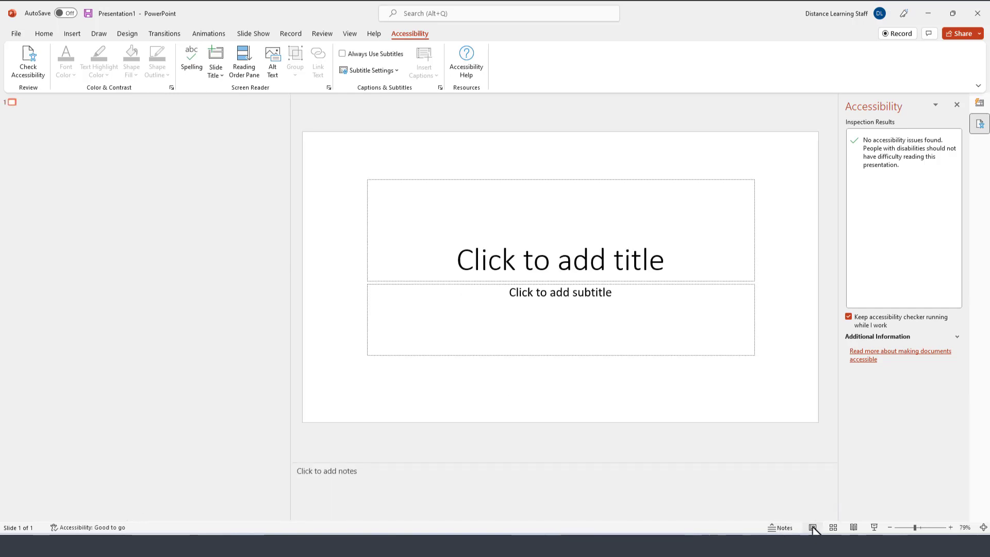
click(813, 527)
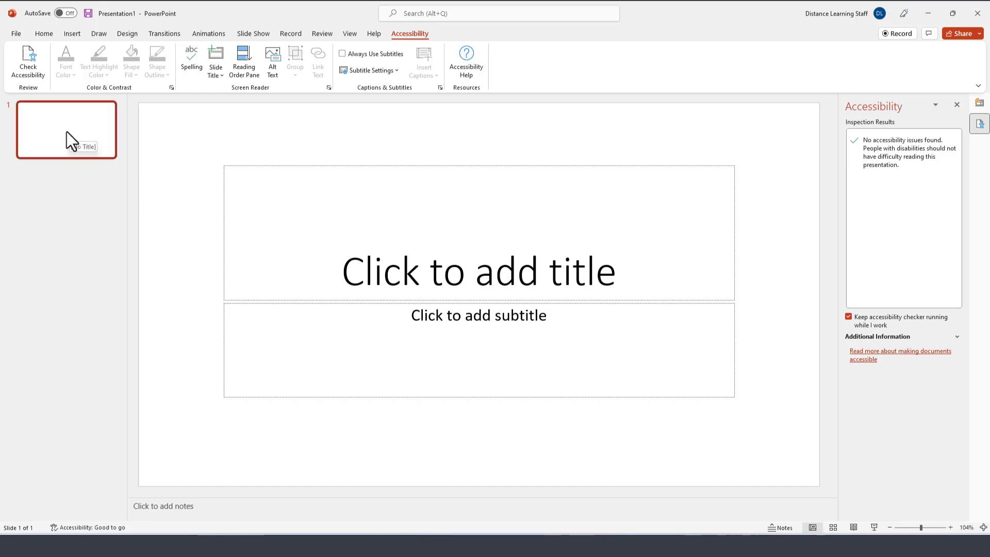
click(52, 132)
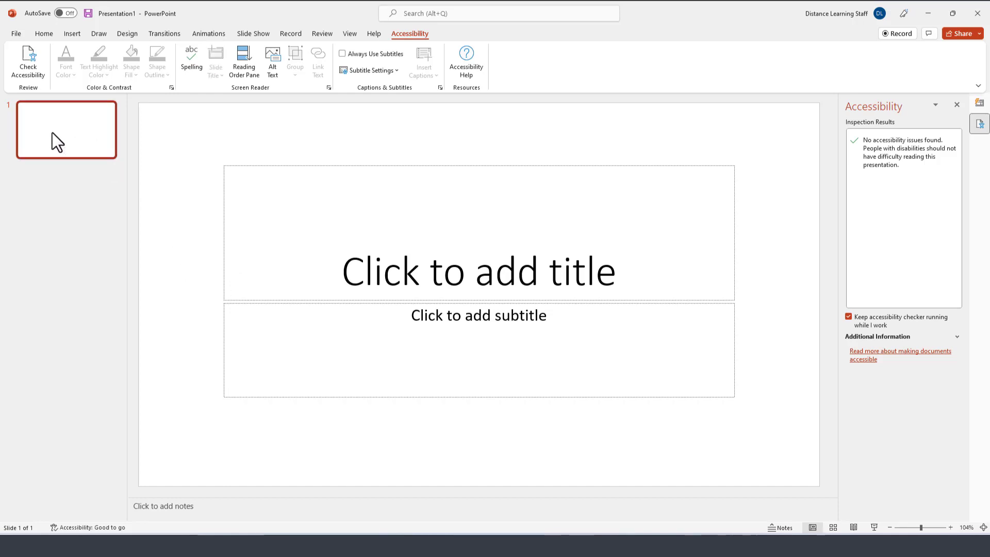
Try Slide Sorter and Reading View, returning to Normal view after each
click(831, 527)
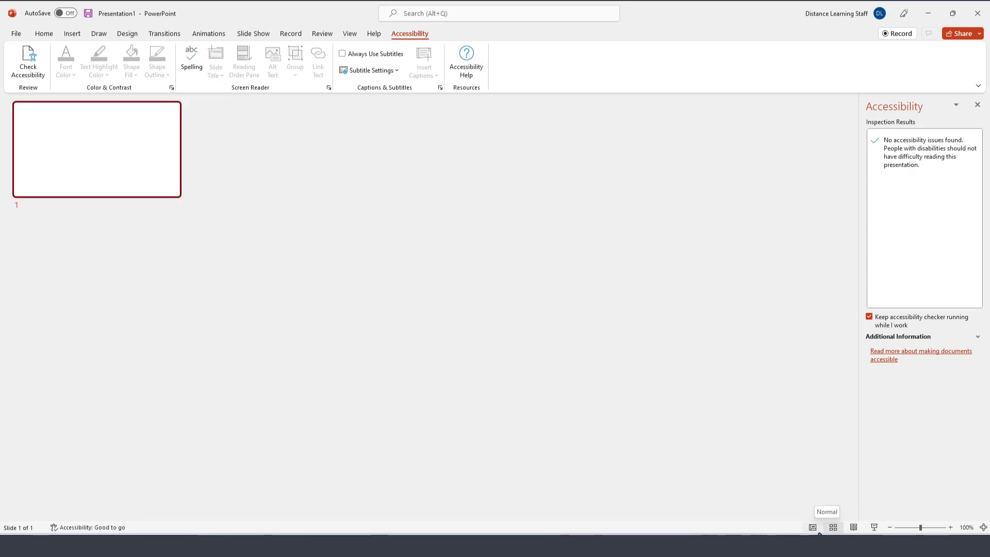
click(814, 528)
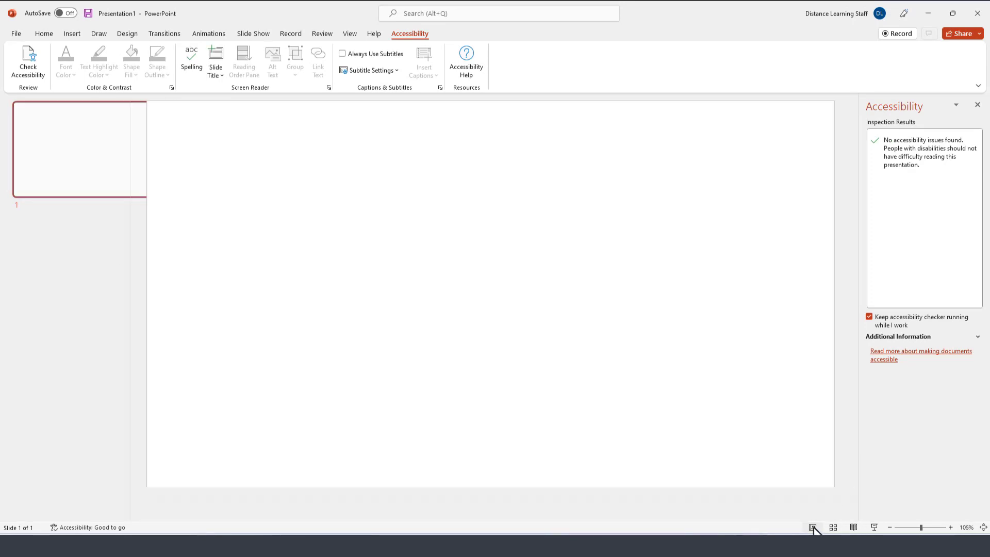
click(854, 528)
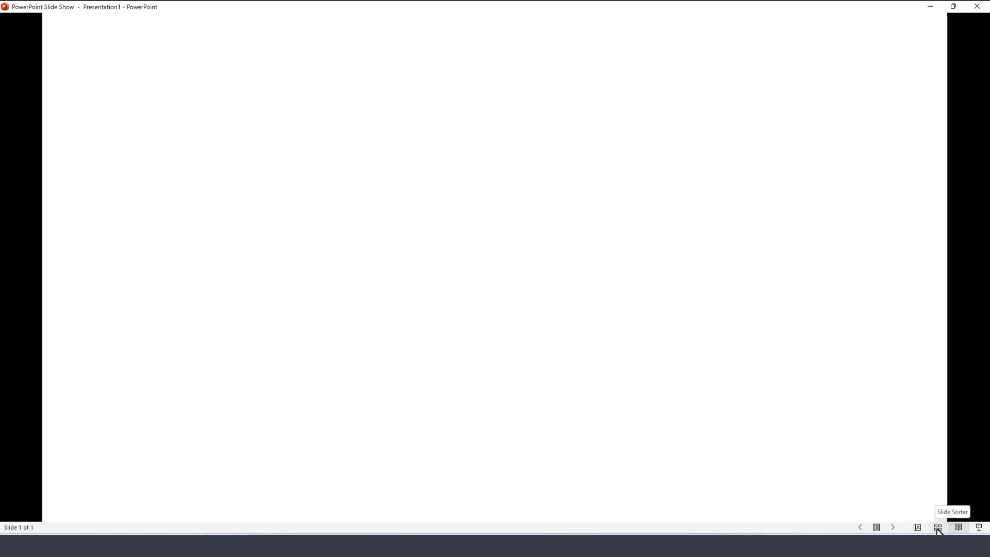
click(918, 527)
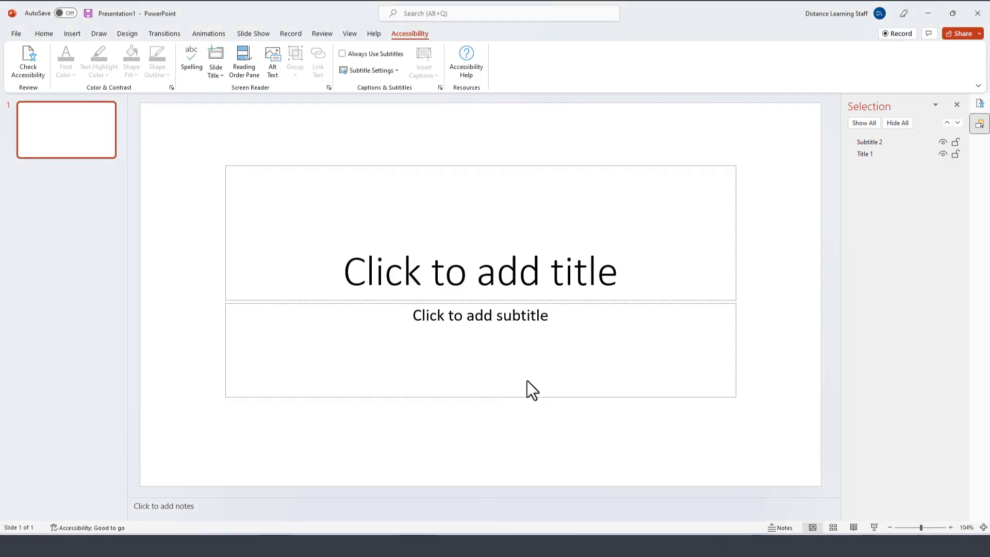
Zoom in and back to 100%, then close the Selection and Accessibility panes
click(952, 528)
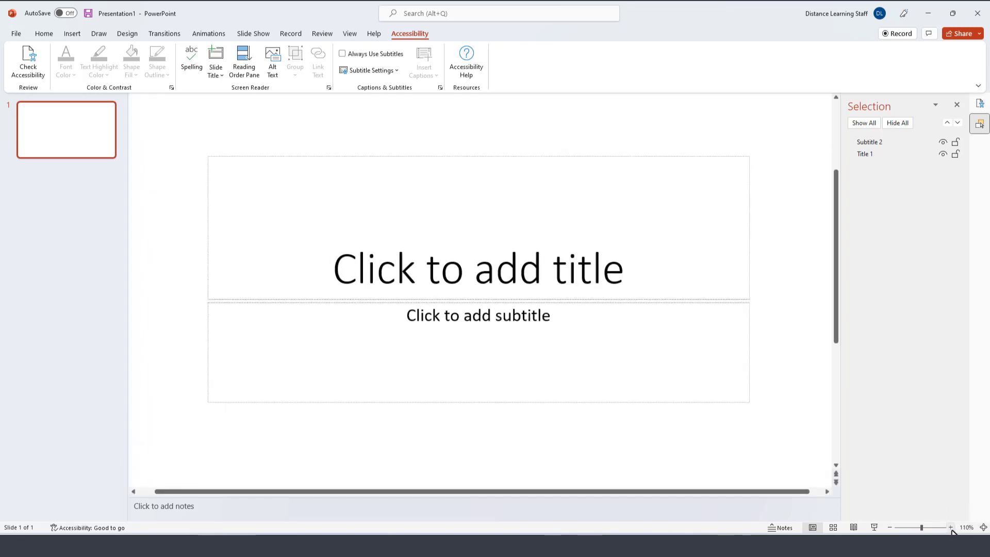
click(890, 528)
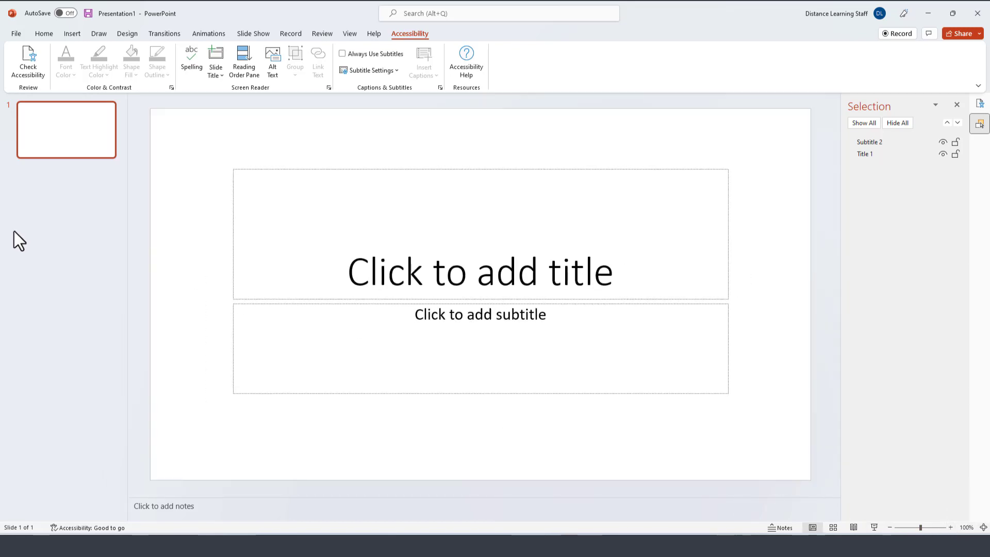
click(55, 320)
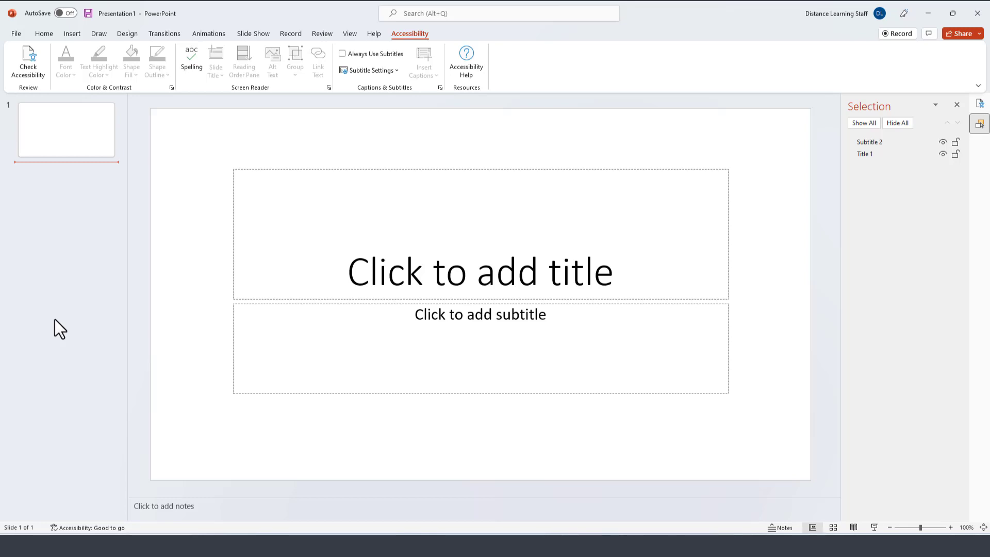
click(957, 105)
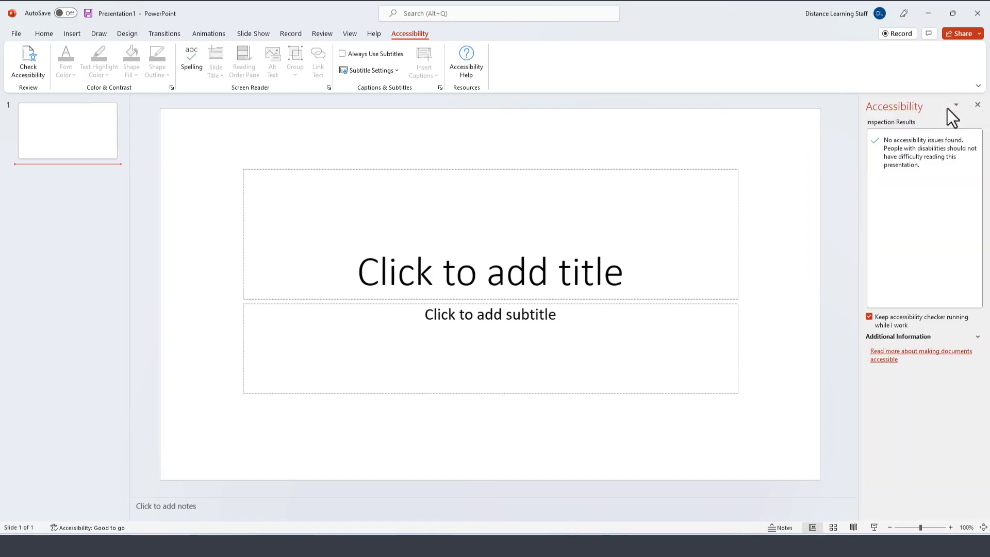
click(976, 109)
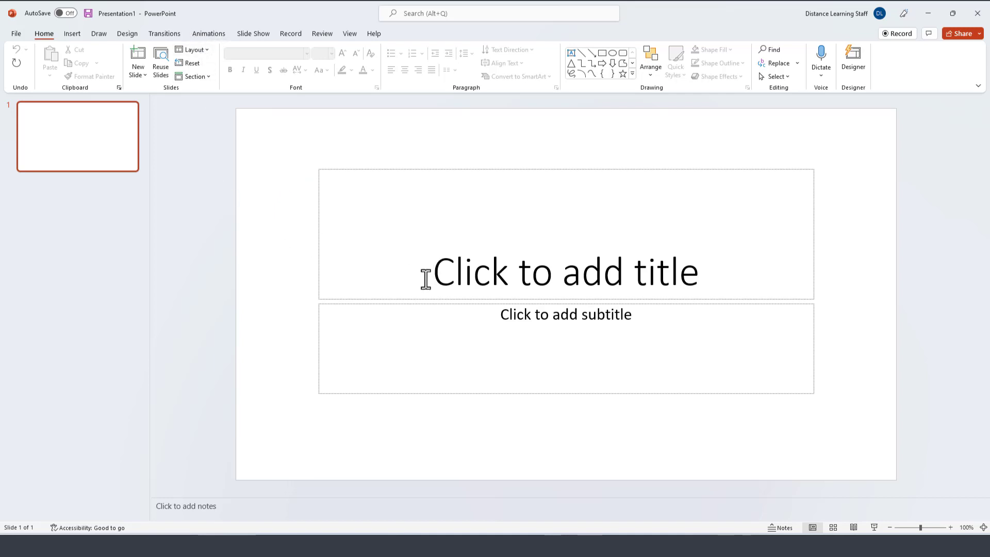
Keep the Title Slide layout, title it 'Using PowerPoint' and add the author's name as the 'By' subtitle
click(209, 52)
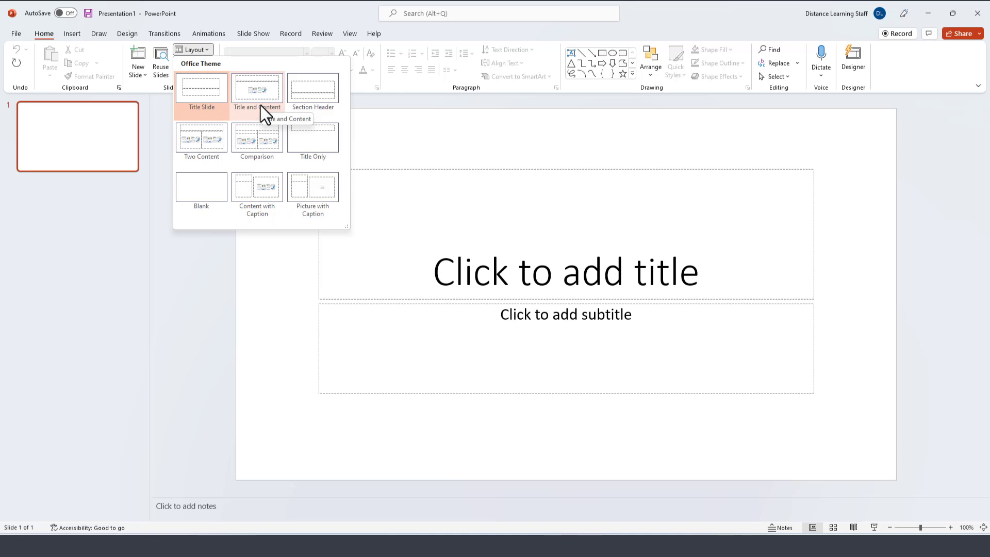
click(298, 360)
click(572, 288)
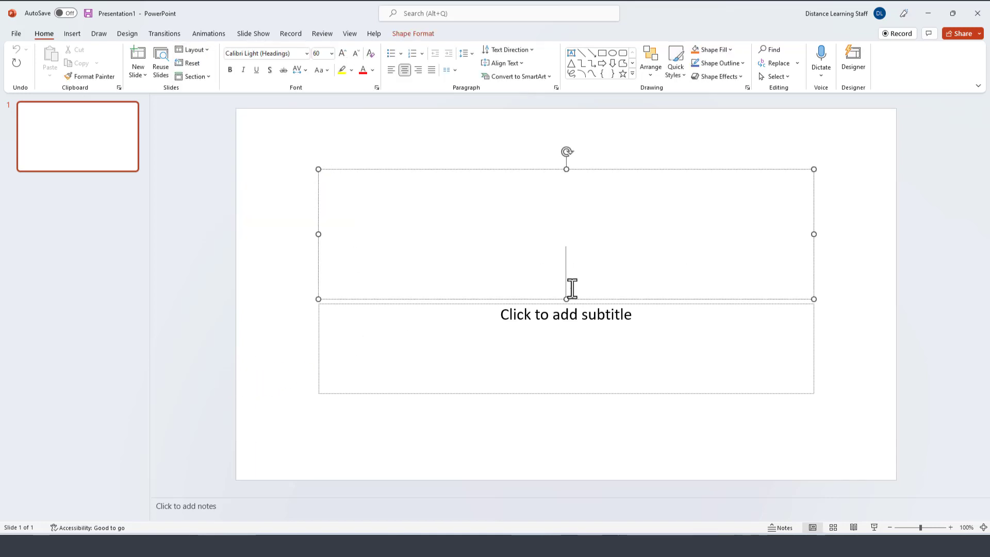
text(Using PowerPoint)
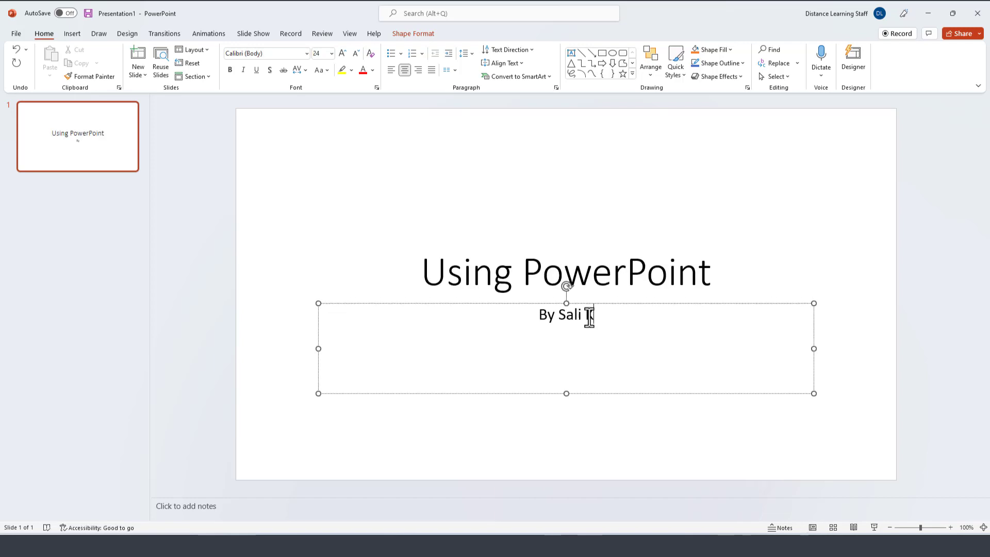
text(Kaceli)
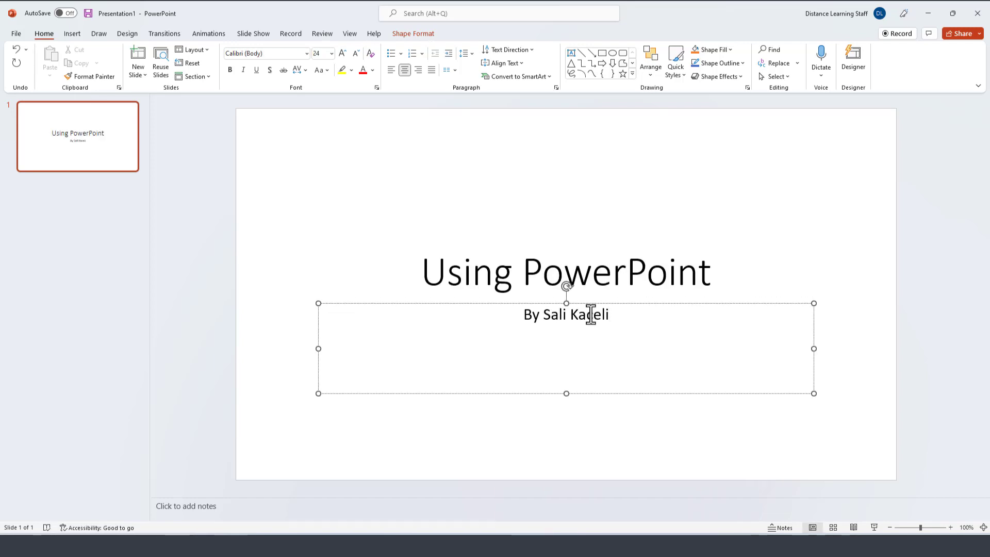
click(284, 289)
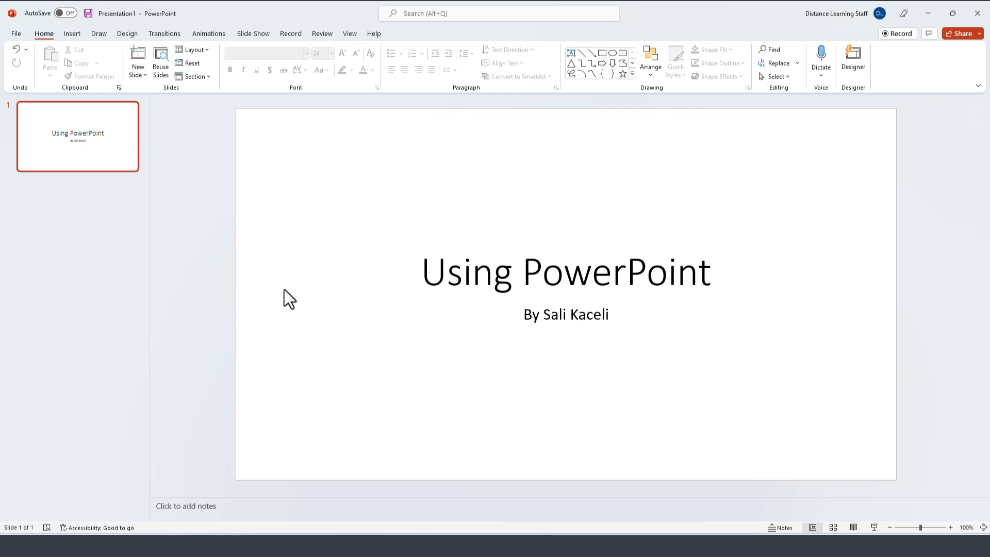
click(88, 293)
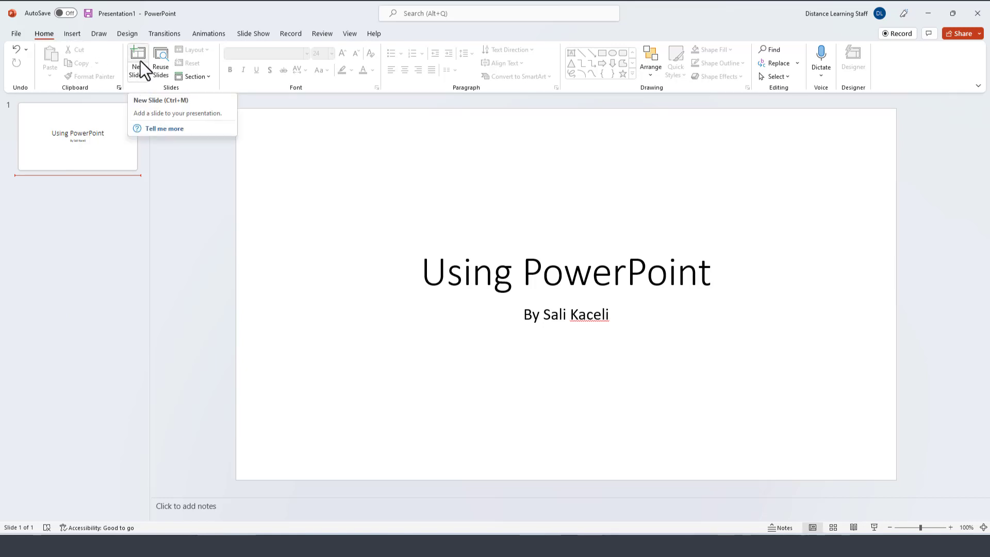
click(144, 76)
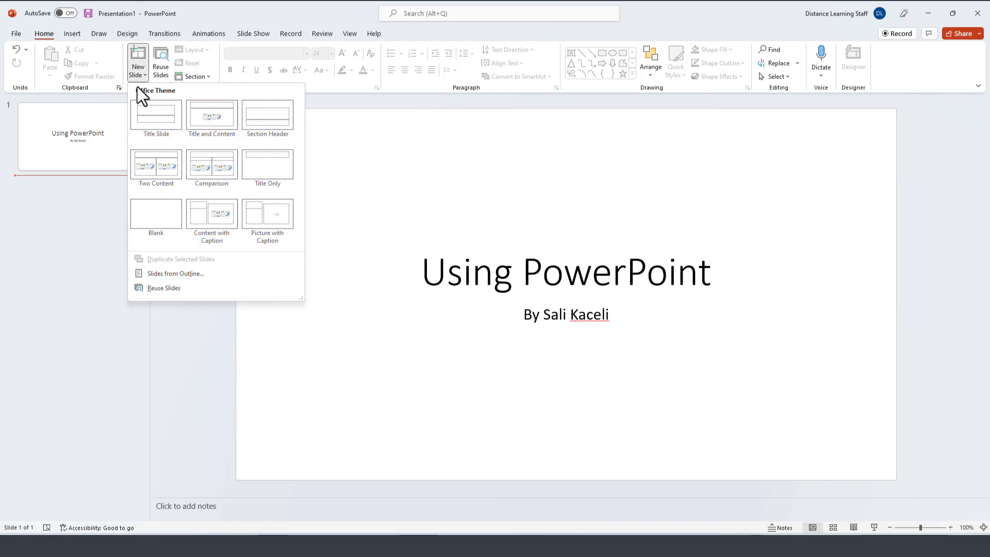
click(106, 260)
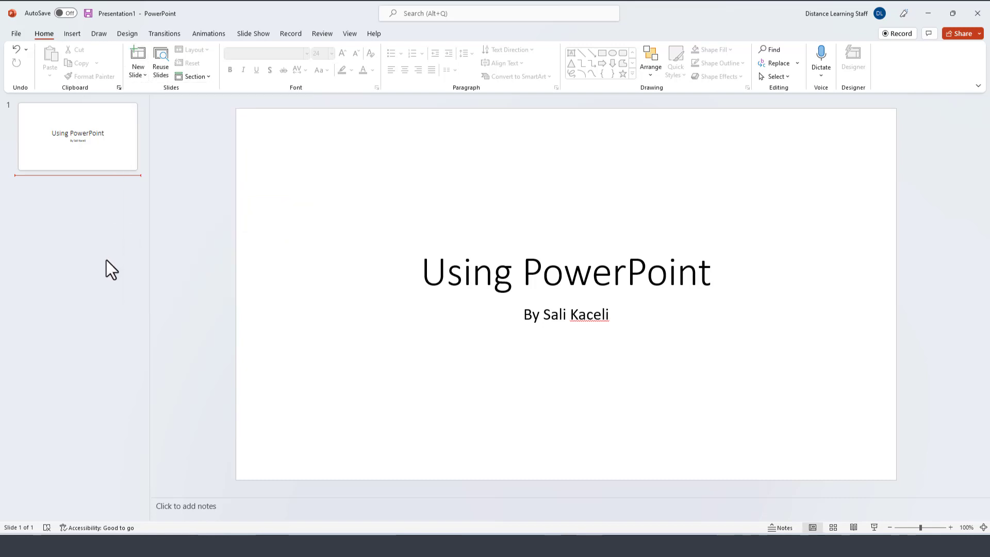
Add slide 2 with its title and three design best-practice bullets, including 'Content and Visuals'
click(138, 56)
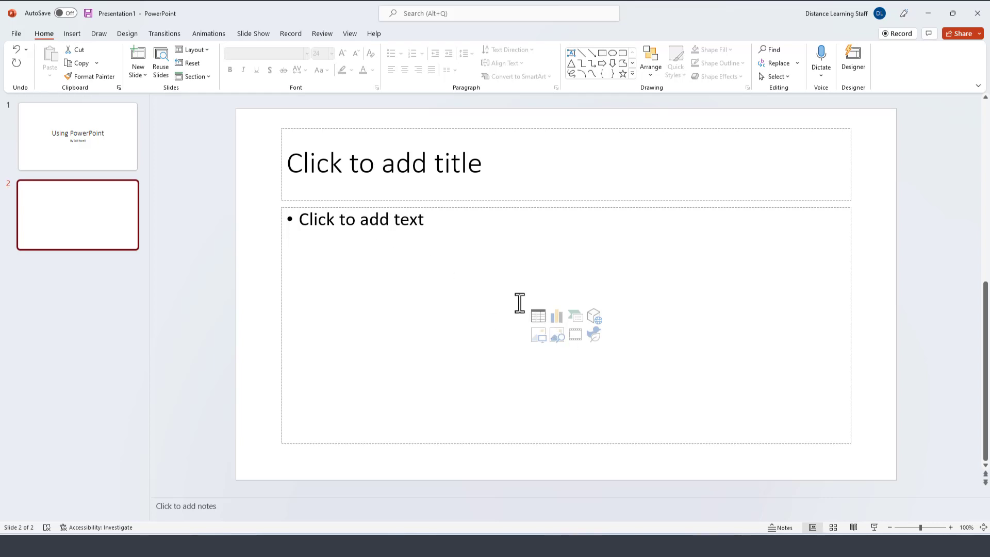
click(320, 223)
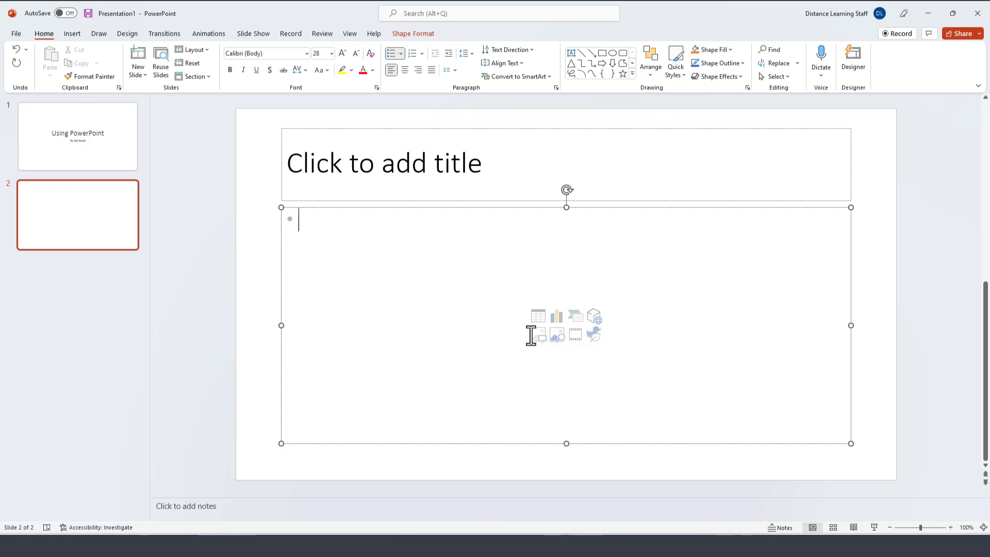
click(321, 174)
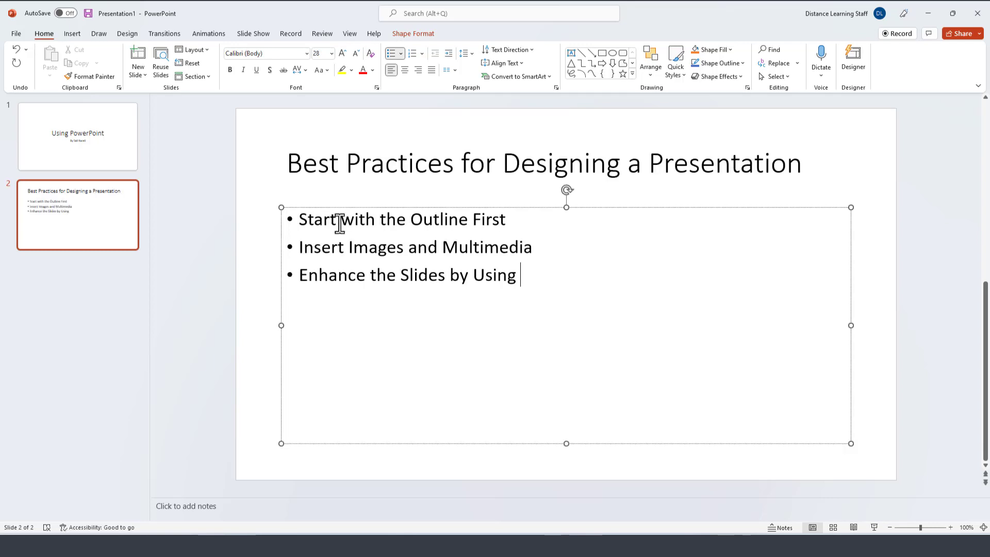
key(ctrl+shift+Left)
shift+click(402, 275)
text(Content and Visuals)
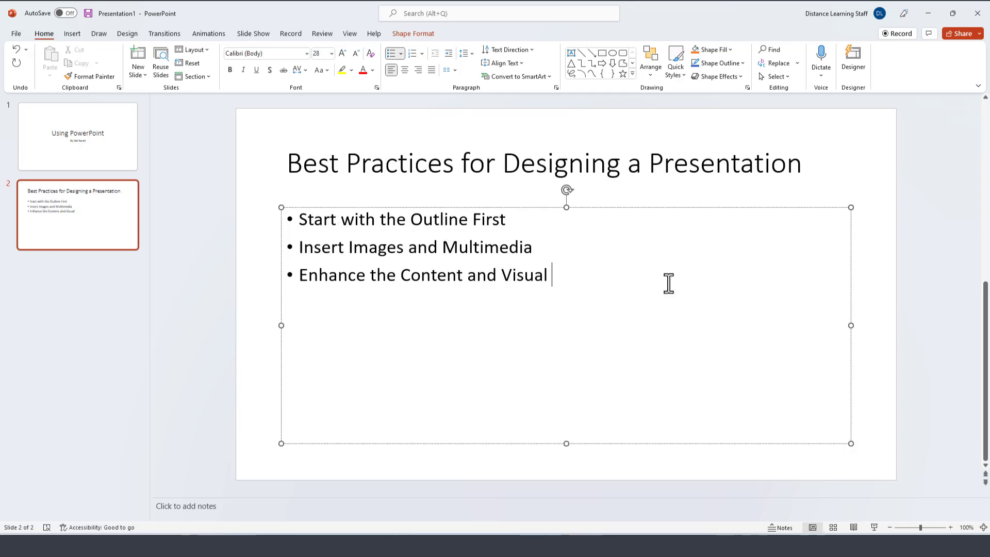
click(561, 223)
click(369, 248)
click(354, 282)
Add slide 3 titled 'Practice' with the bullet 'Practice the presentation', then review all three slides
click(77, 288)
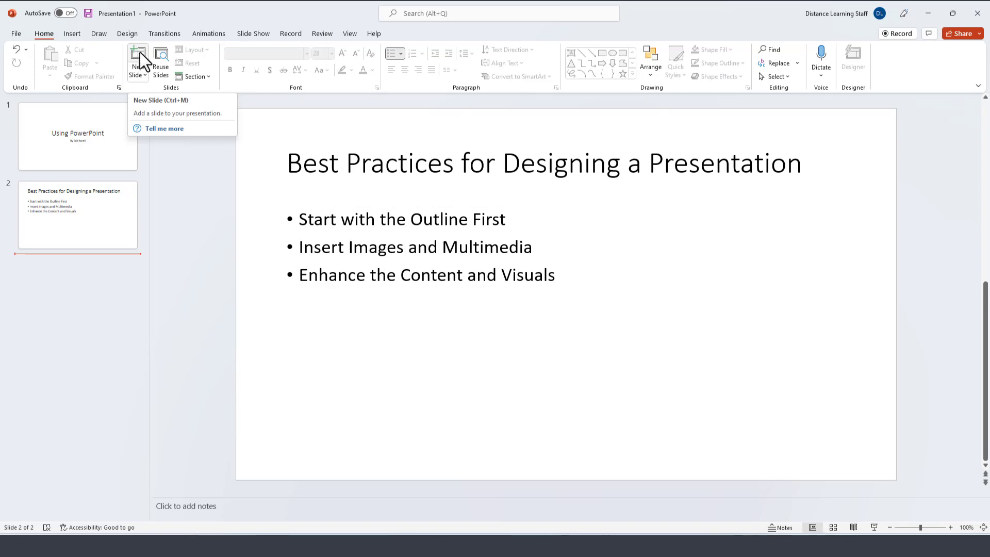
click(140, 52)
click(443, 191)
text(Practice)
click(413, 224)
text(Practice the presentation)
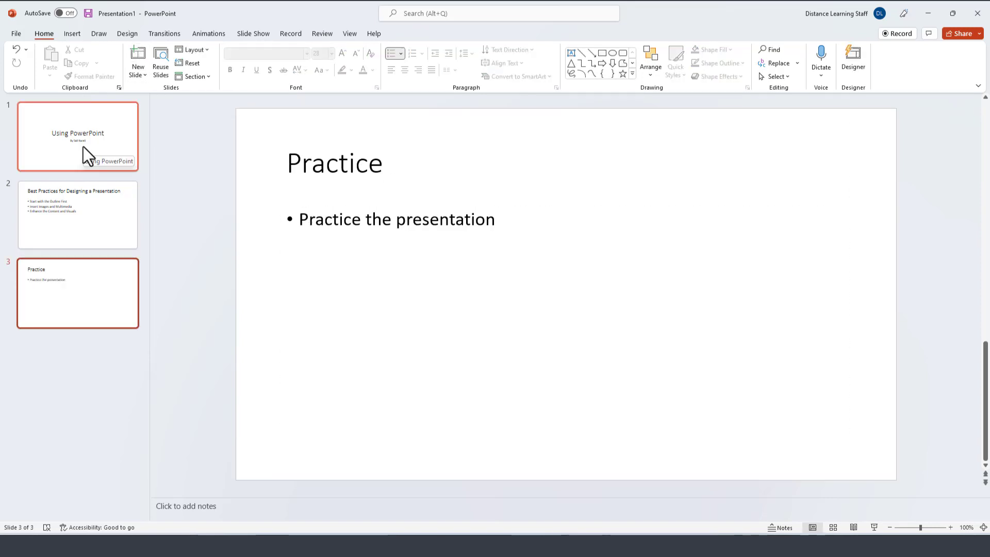
click(82, 146)
click(68, 234)
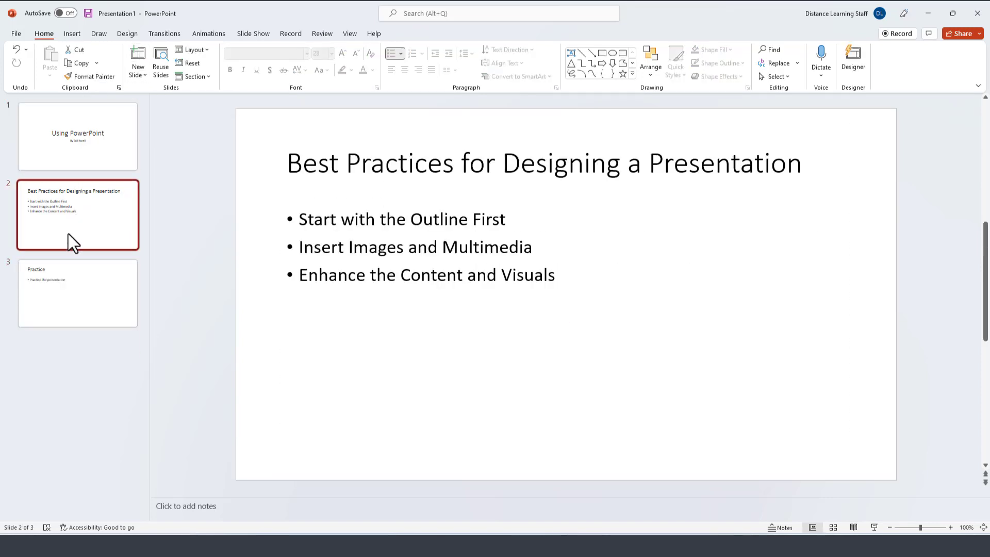
click(76, 295)
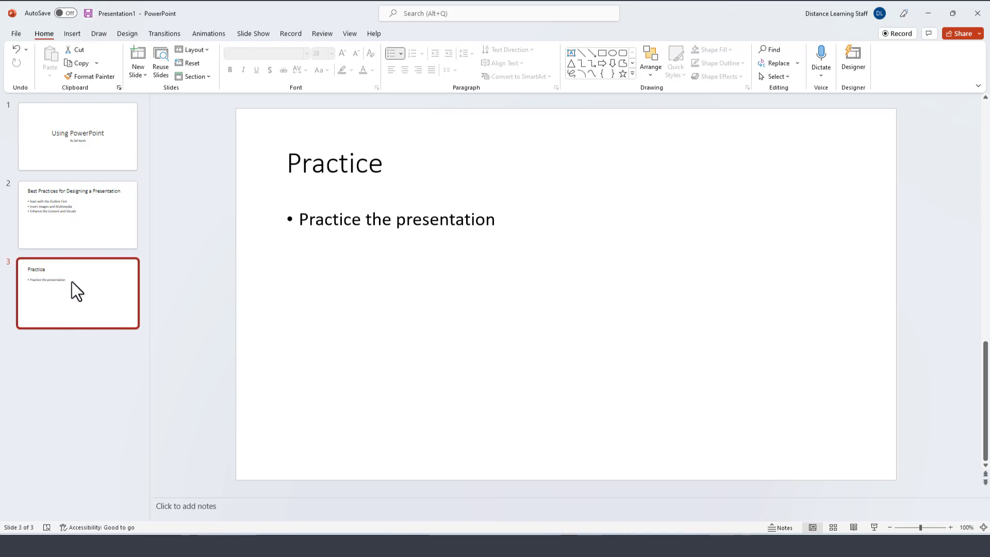
Save the presentation as 'Using PowerPoint' in the Documents folder
click(88, 13)
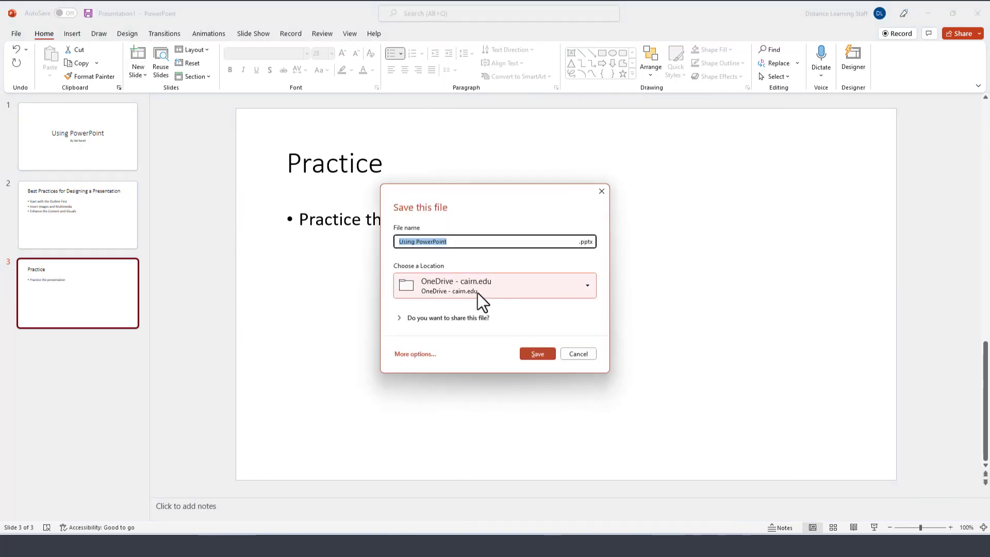
click(533, 289)
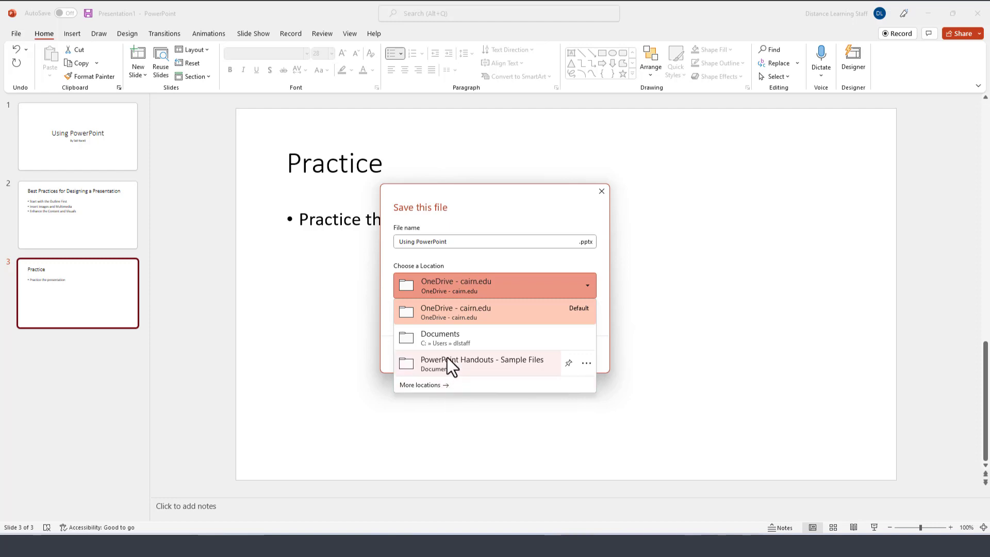
click(427, 386)
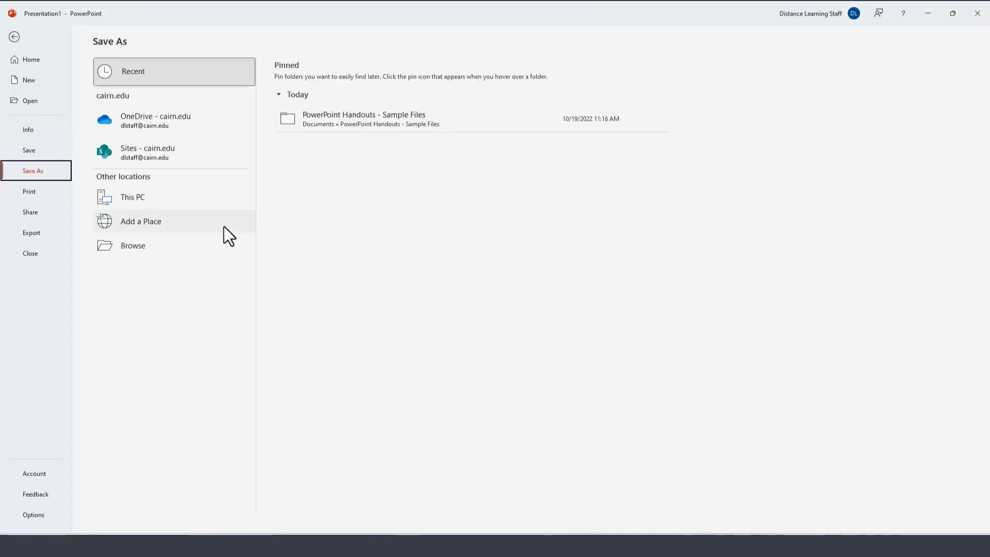
click(131, 249)
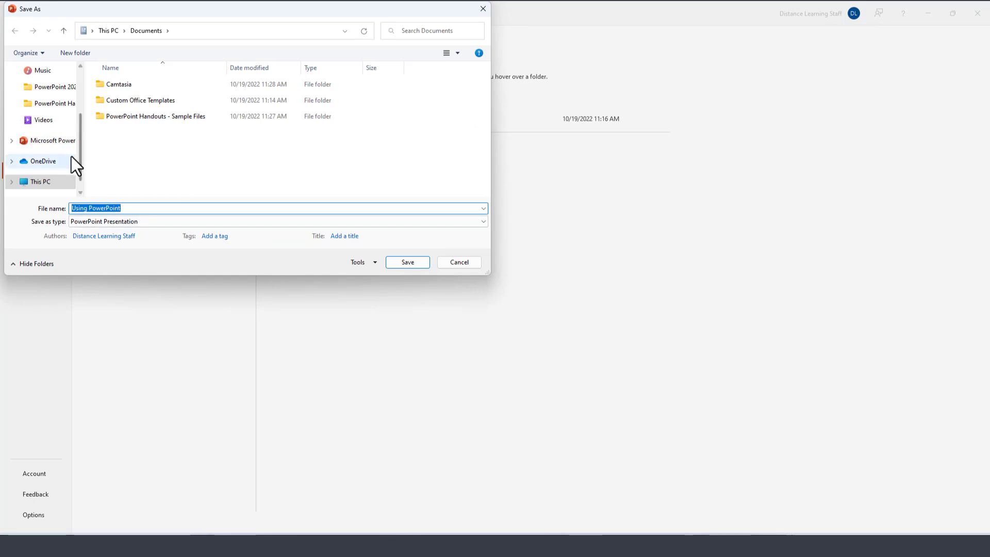
scroll(76, 123, up, 1)
scroll(78, 113, up, 2)
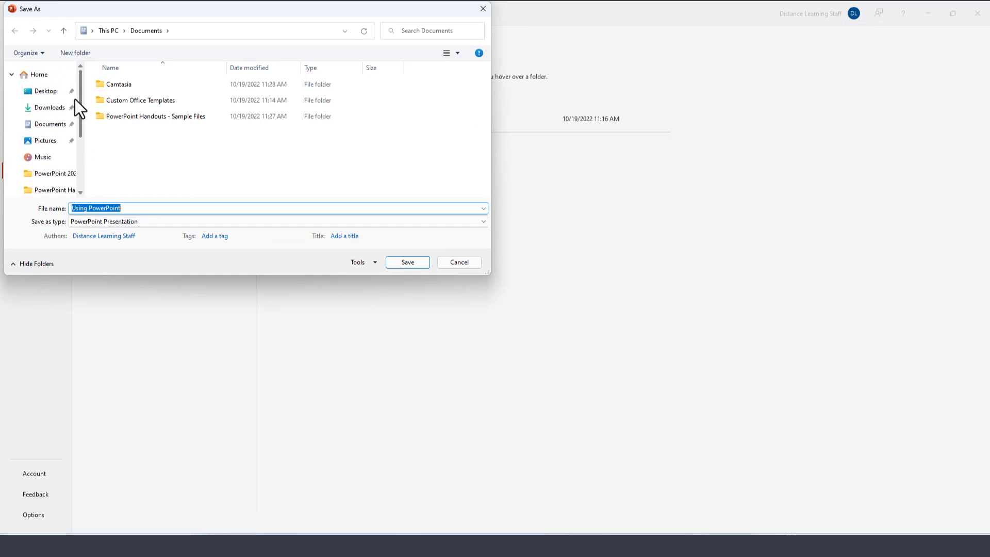
click(57, 126)
click(407, 263)
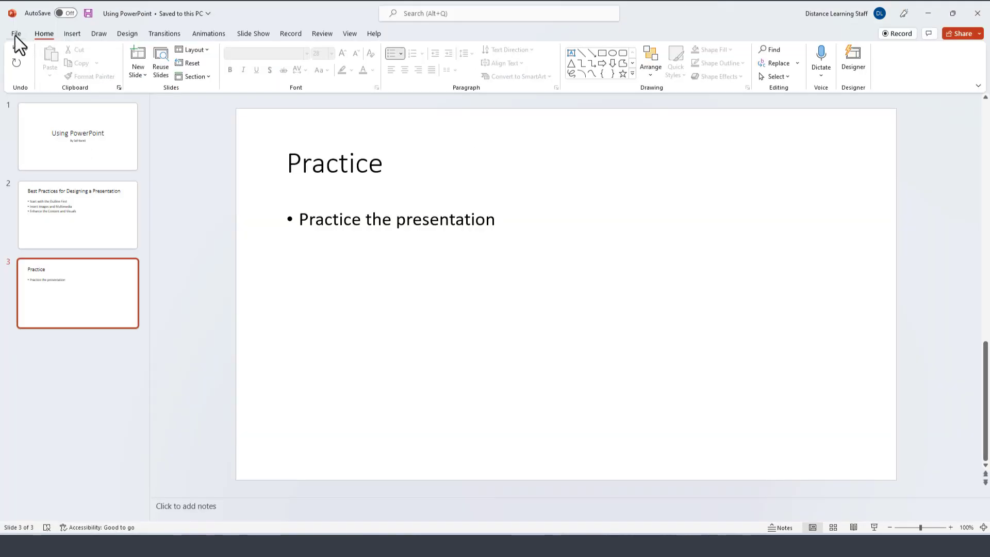
Check the Save As page for the saved location and return to the slides
click(15, 34)
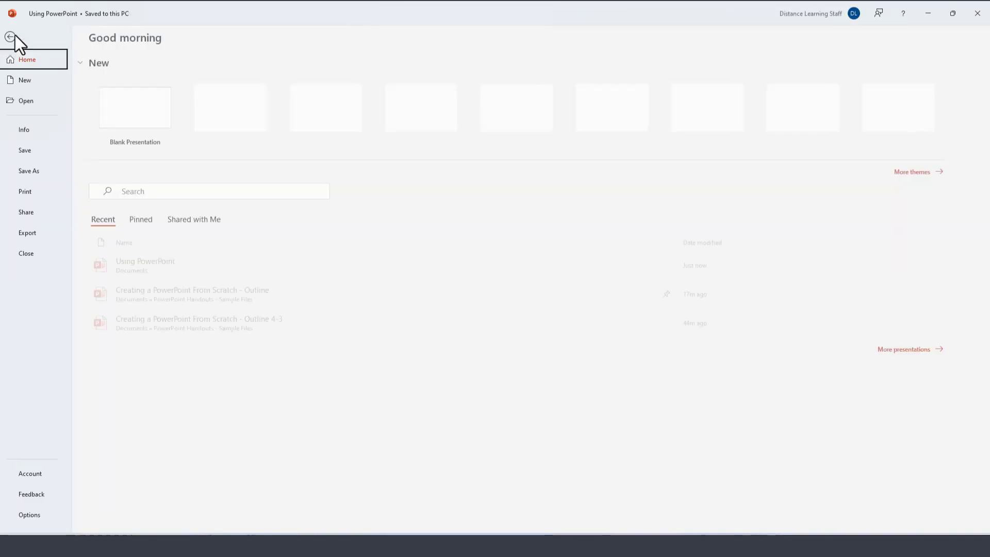
click(33, 170)
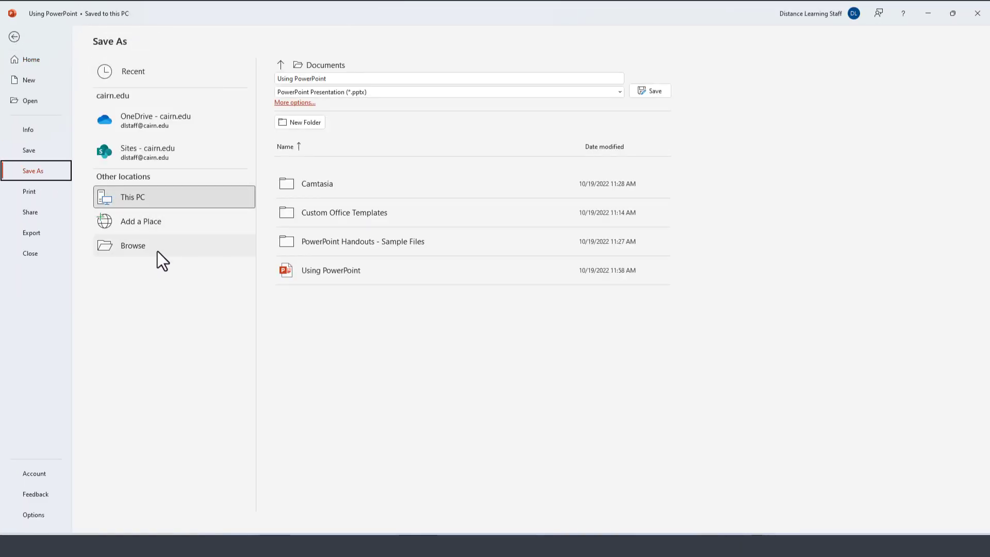
key(Escape)
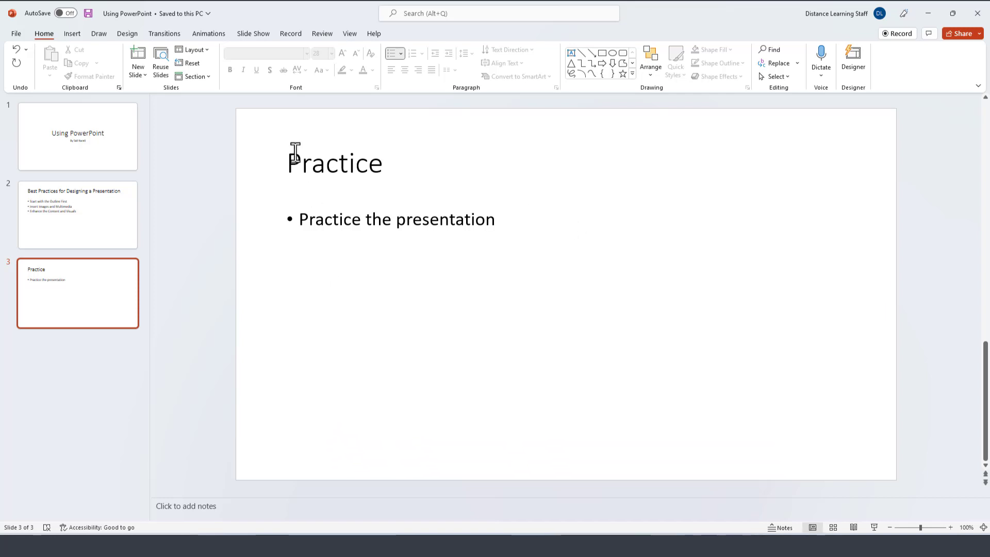
Play the three slides as a slide show from the title slide, then exit with Esc
click(252, 35)
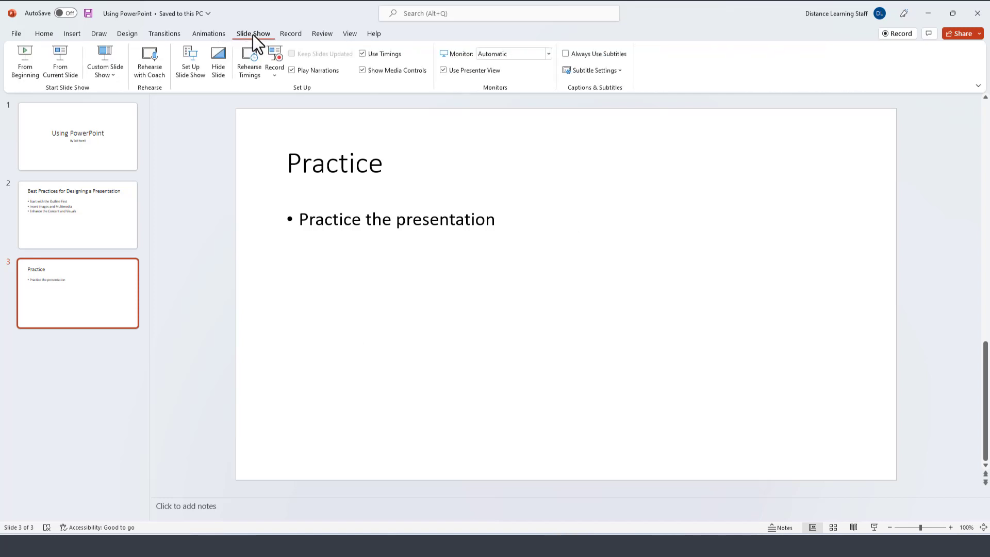
click(875, 528)
click(126, 154)
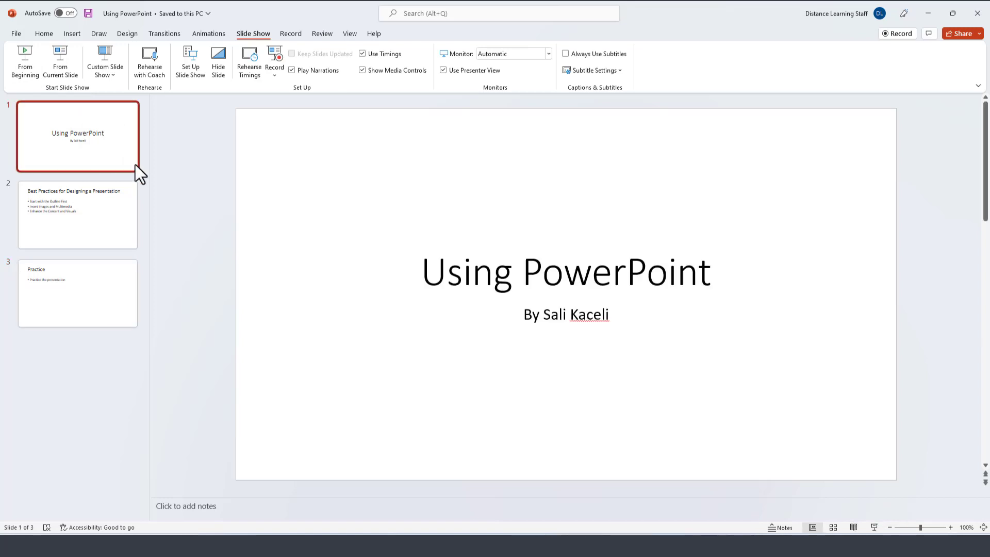
click(24, 67)
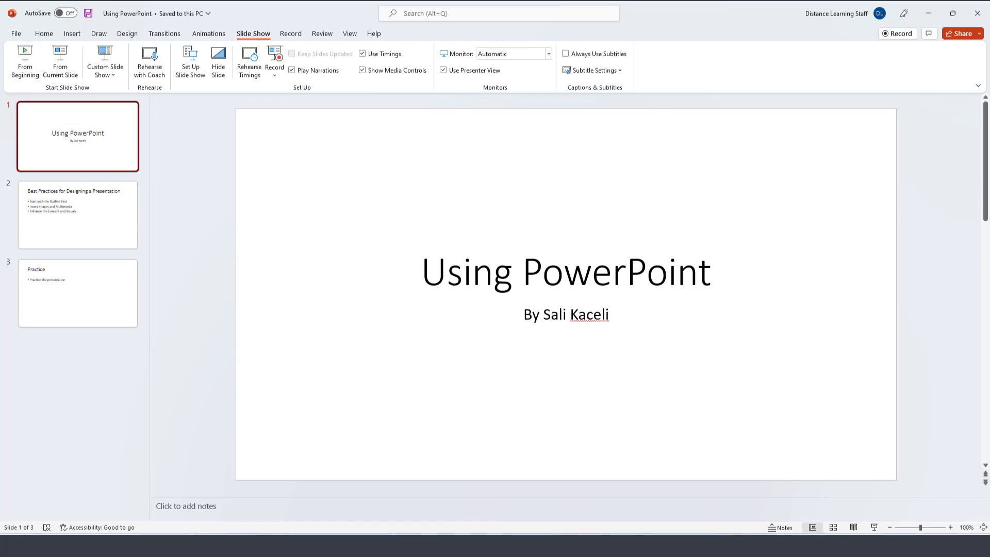
click(874, 528)
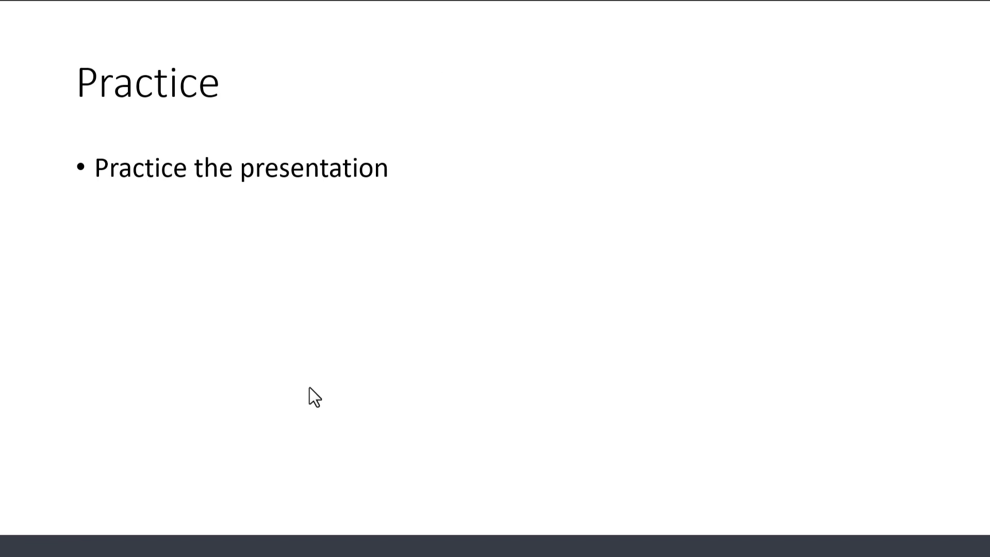
key(Escape)
click(75, 139)
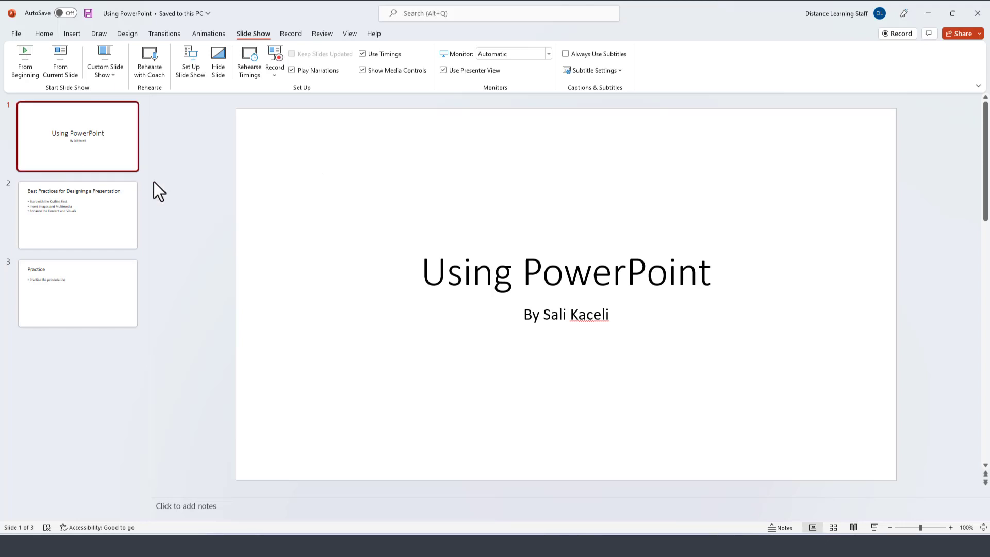
Apply a circle-framed Designer layout to the title slide
click(42, 35)
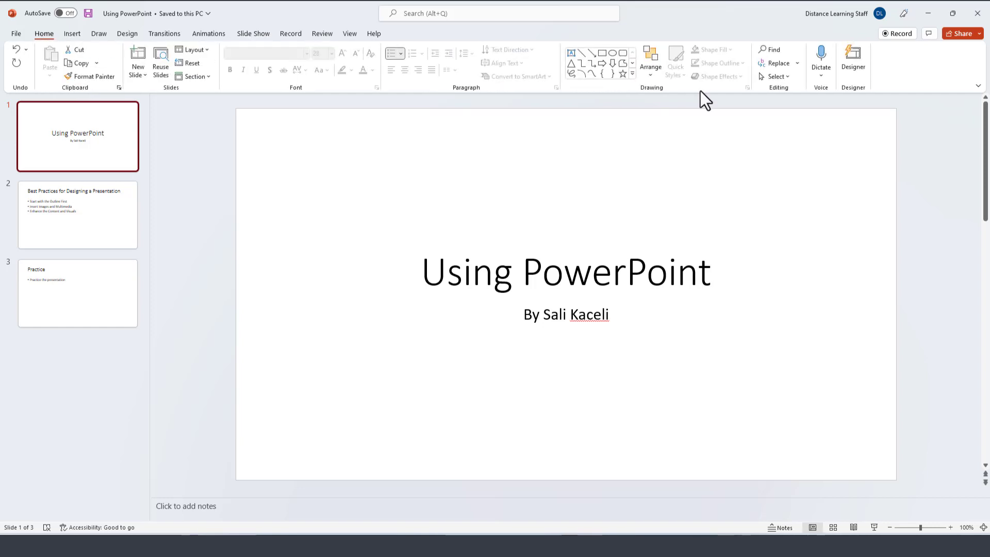
click(853, 66)
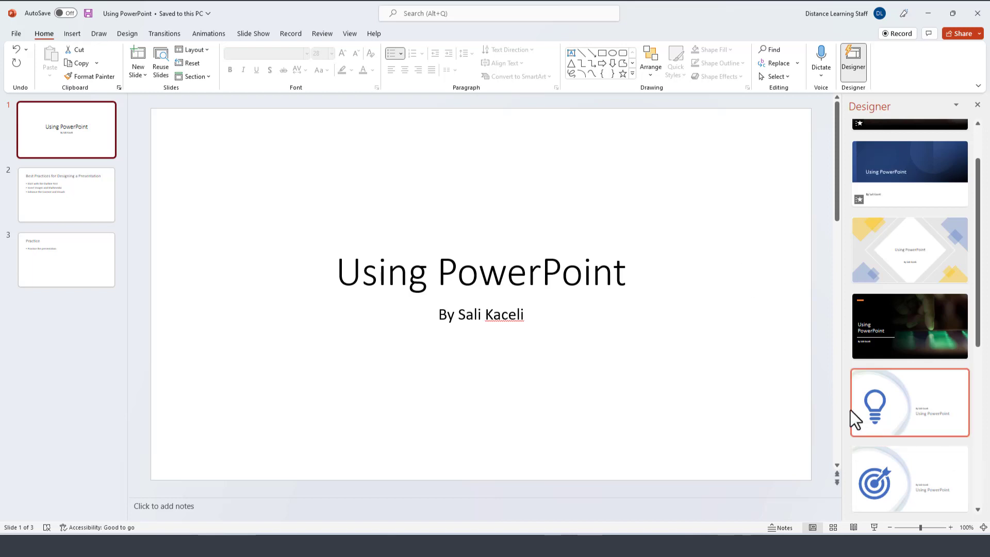
scroll(923, 400, down, 6)
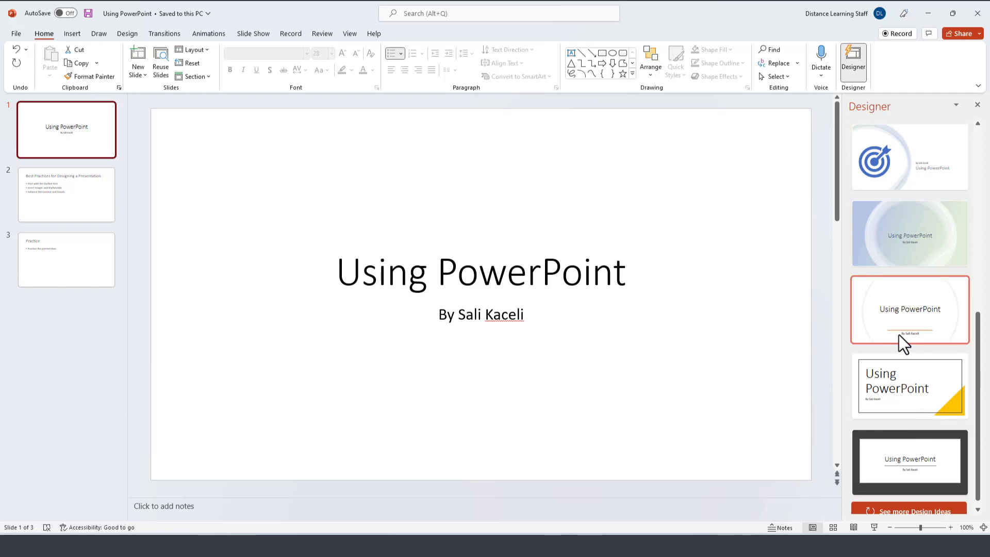
click(905, 323)
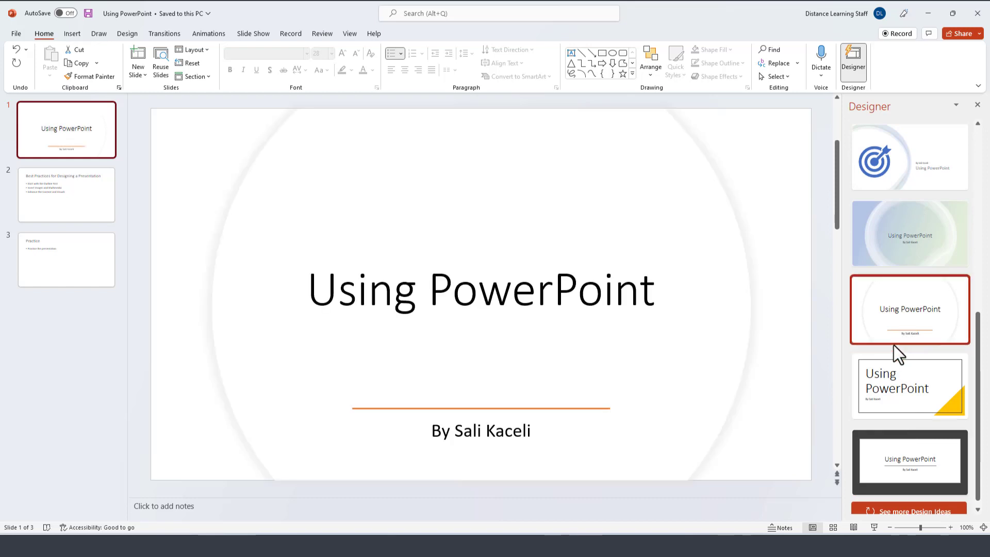
Give the Practice slide an orange-accented layout and slide 2 the round-icons layout
click(76, 196)
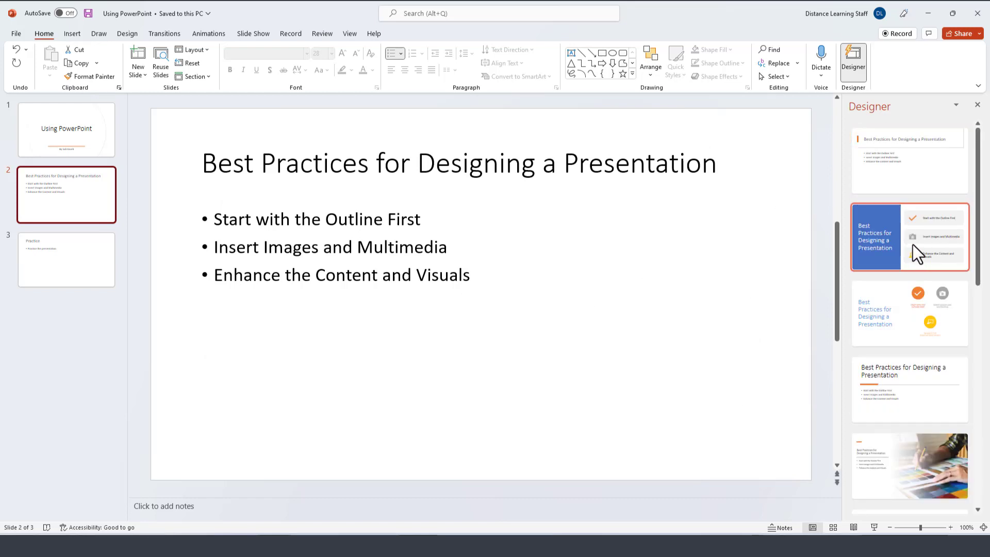
click(913, 245)
click(39, 283)
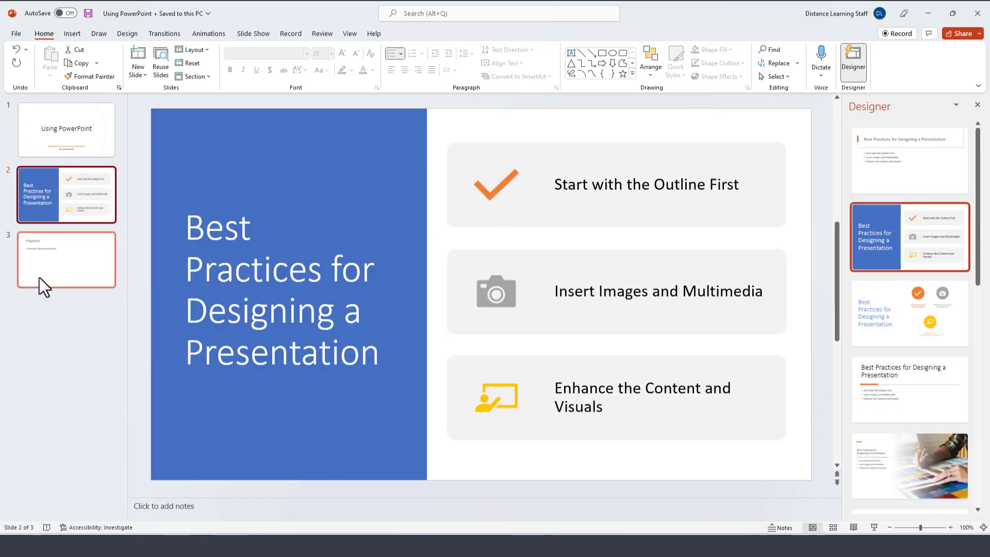
click(914, 394)
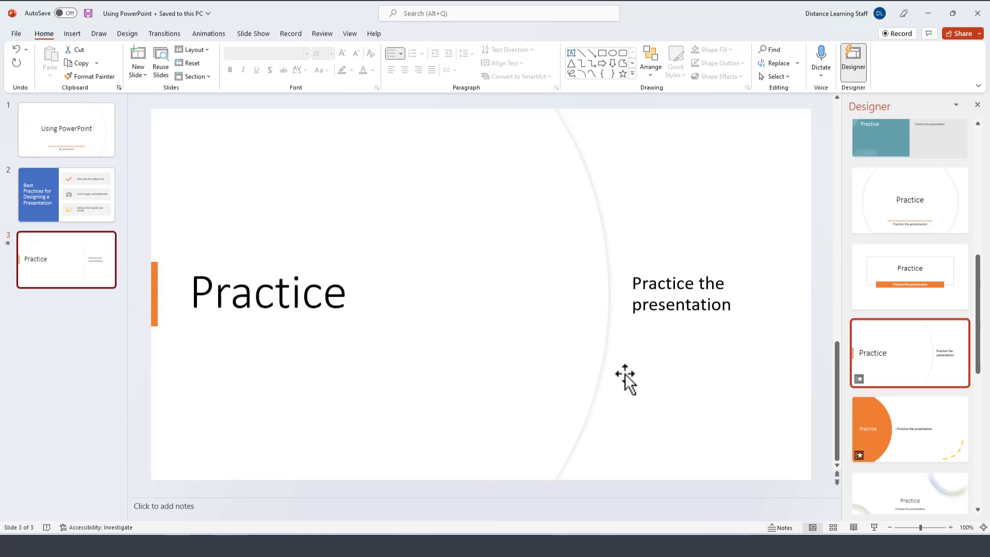
click(76, 204)
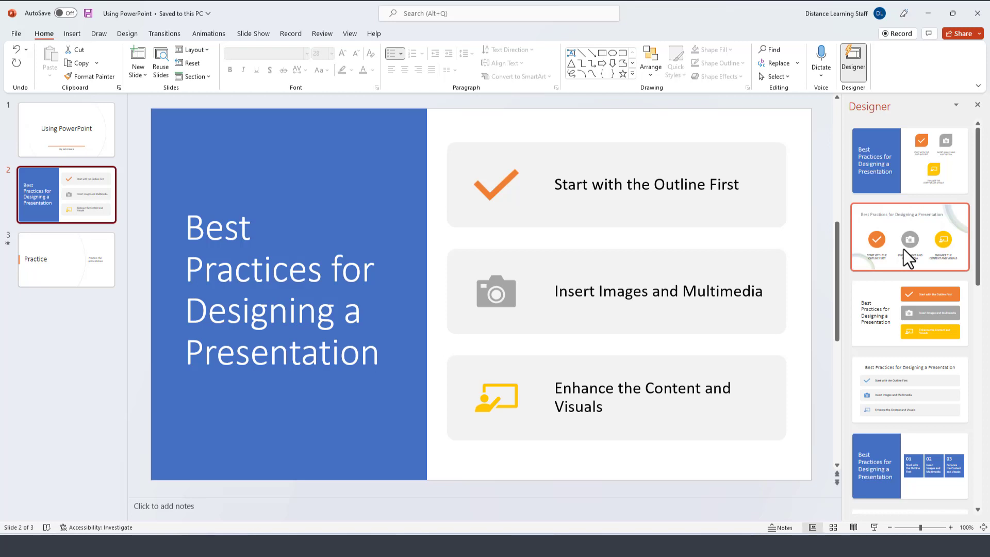
click(908, 256)
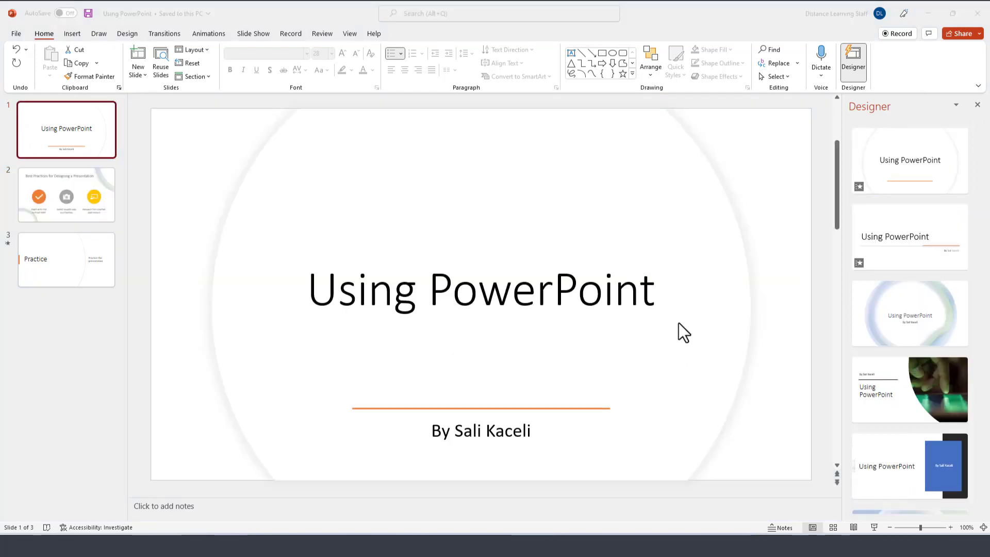
Run the restyled deck as a slide show from the title slide, then exit with Esc
click(100, 135)
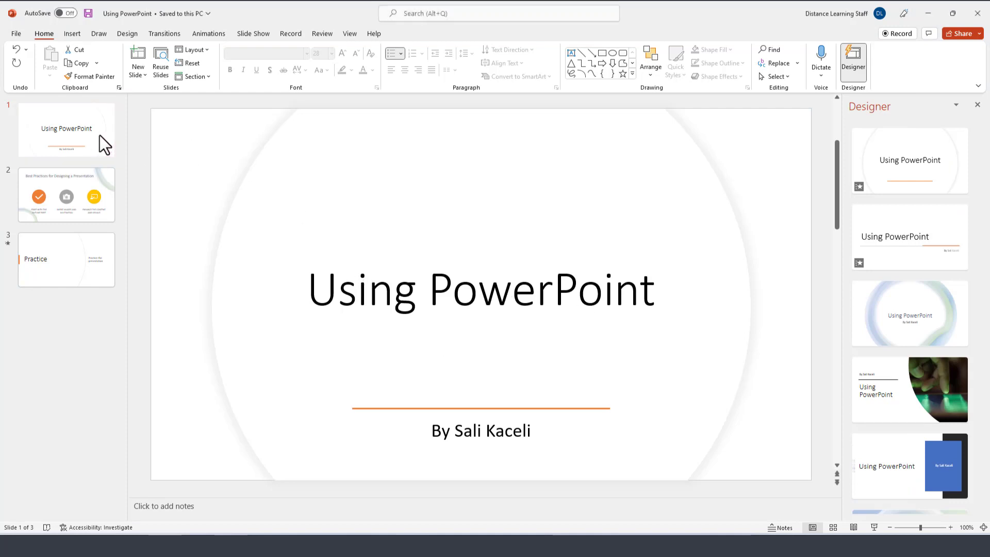
click(255, 35)
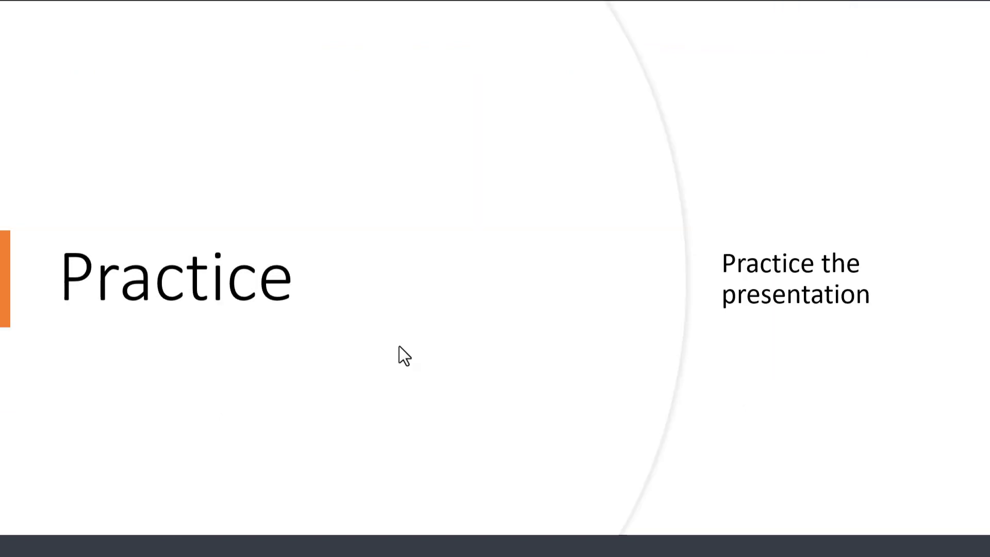
key(Escape)
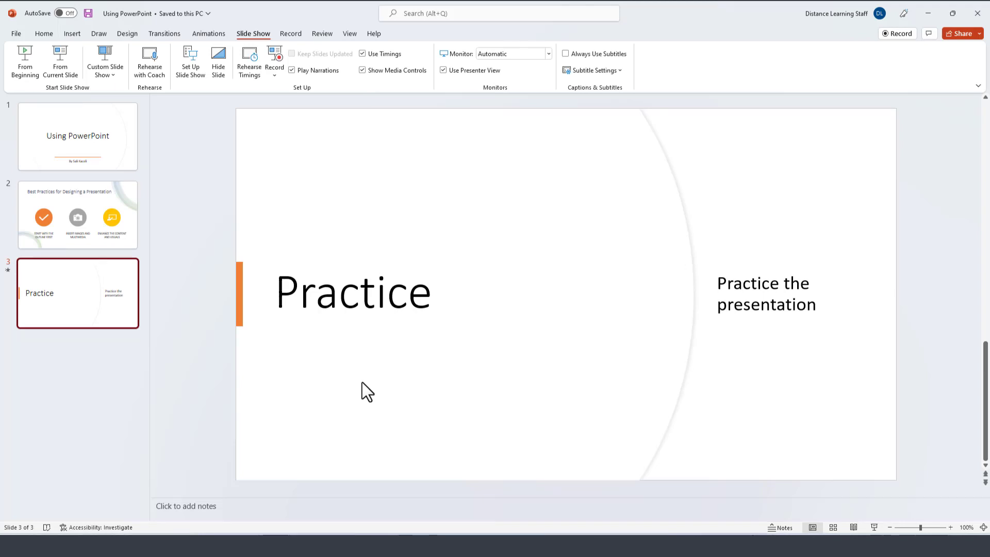